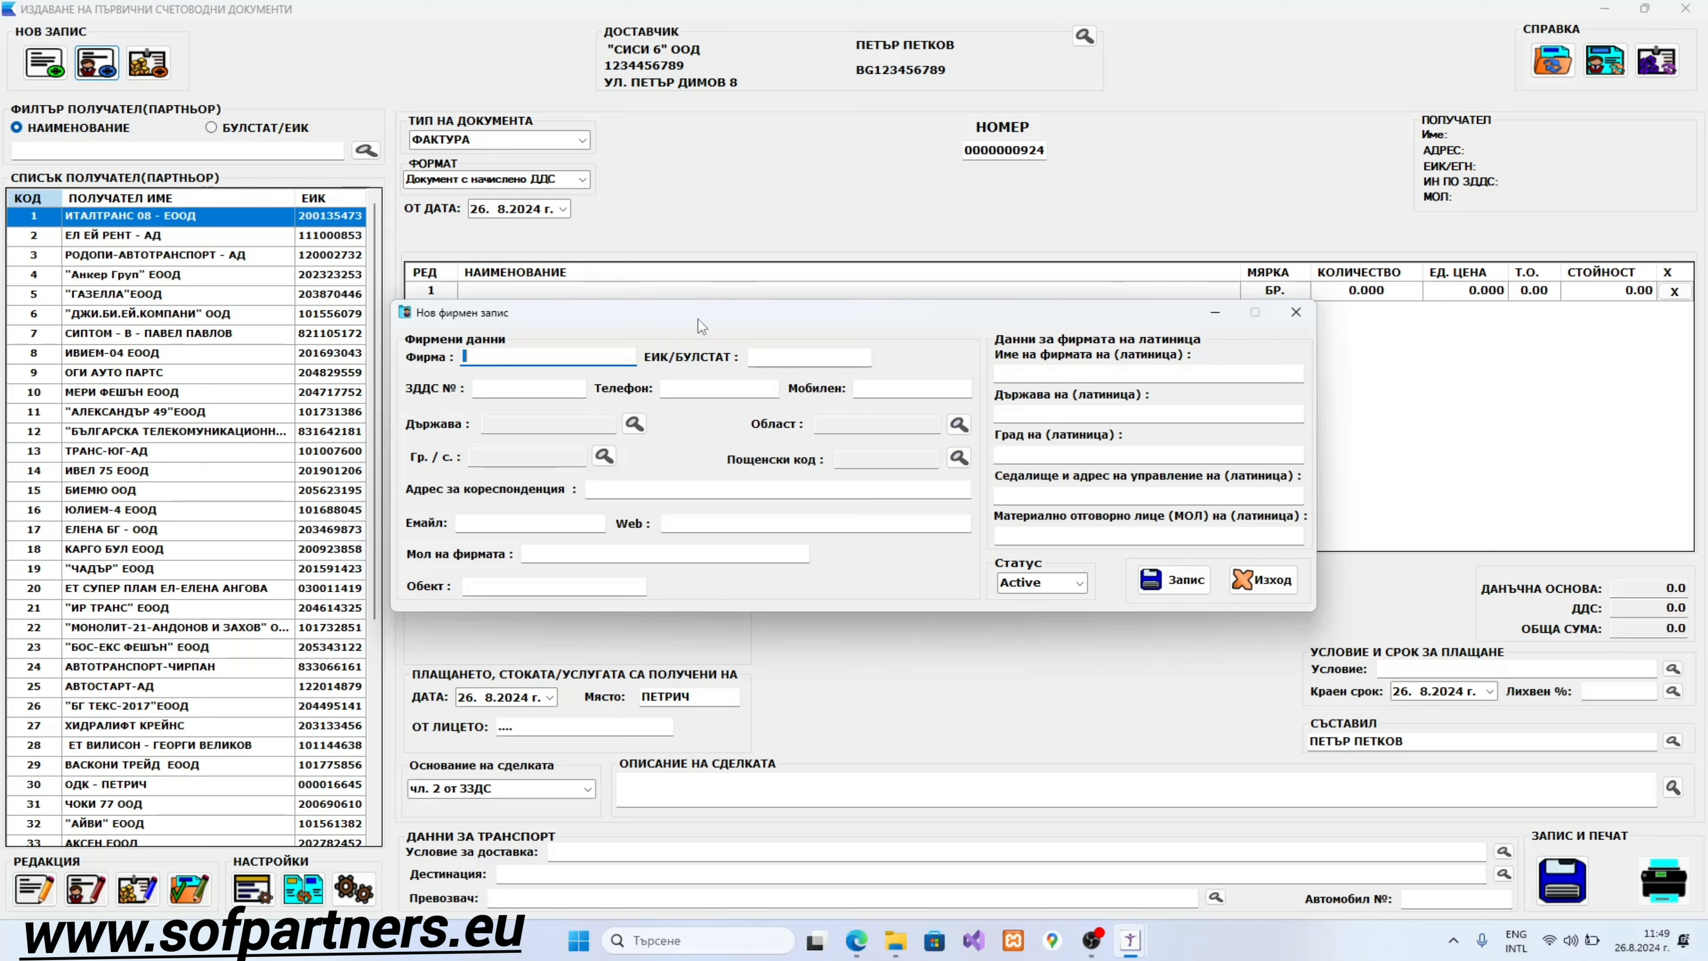
Step: In capitals, enter the sole trader's company name in Фирма and its number in ЕИК/БУЛСТАТ
key(alt+shift)
key(Caps_Lock)
text(Т)
key(BackSpace)
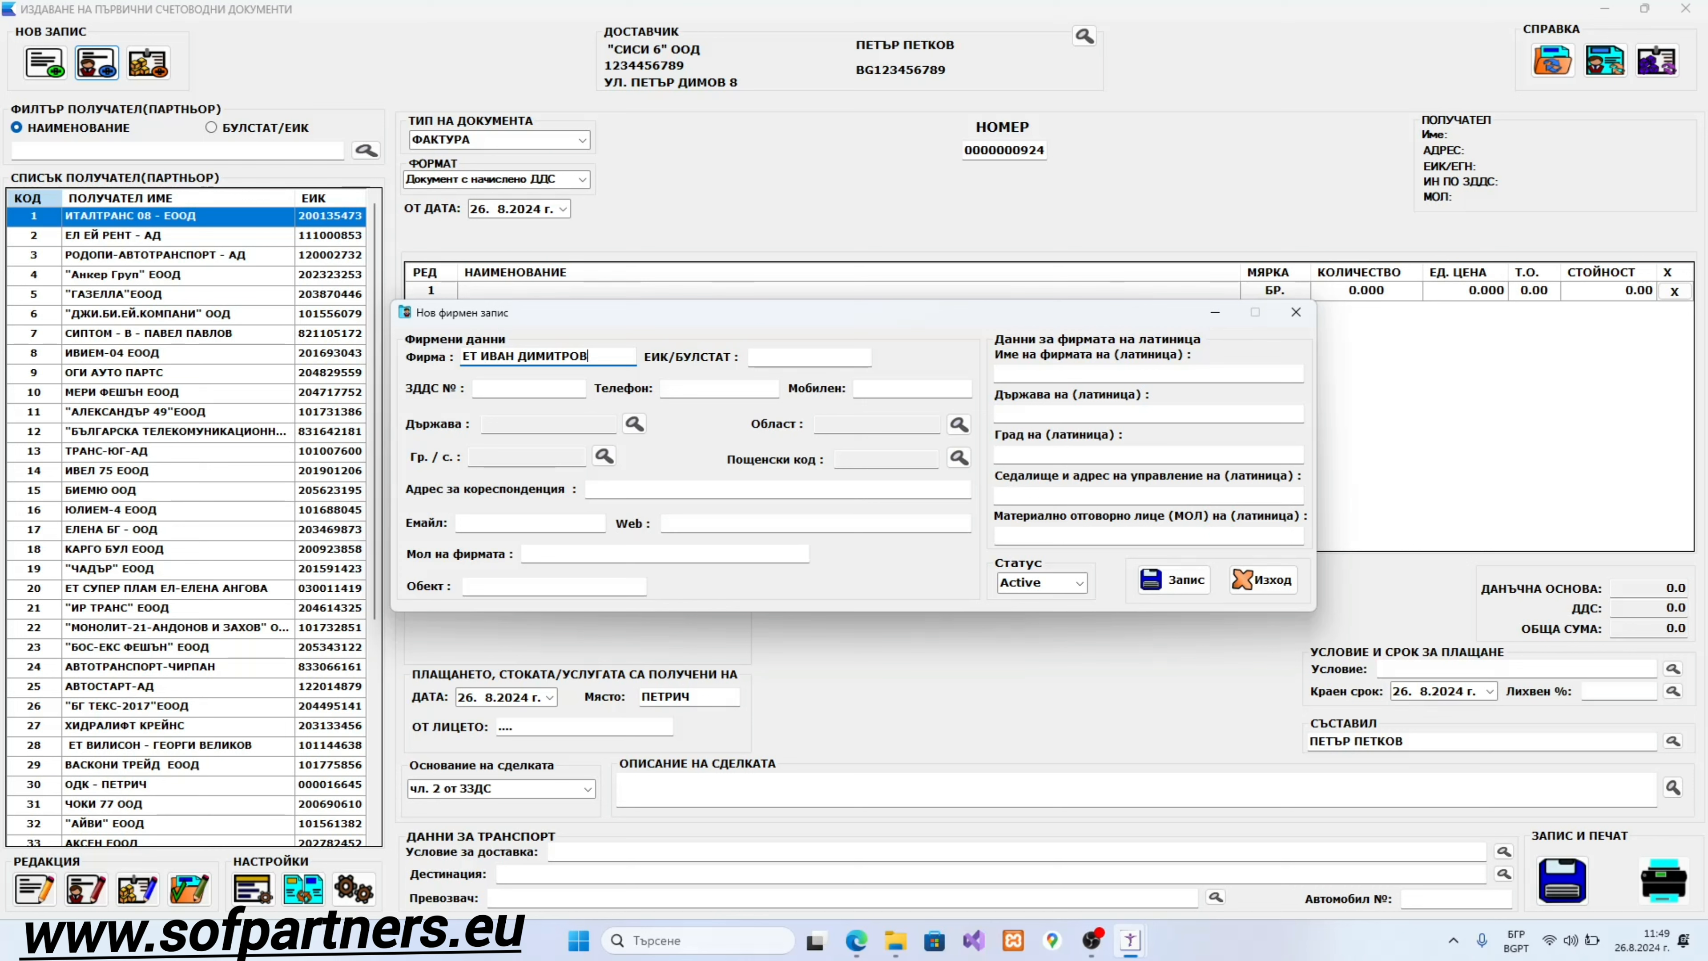
click(750, 357)
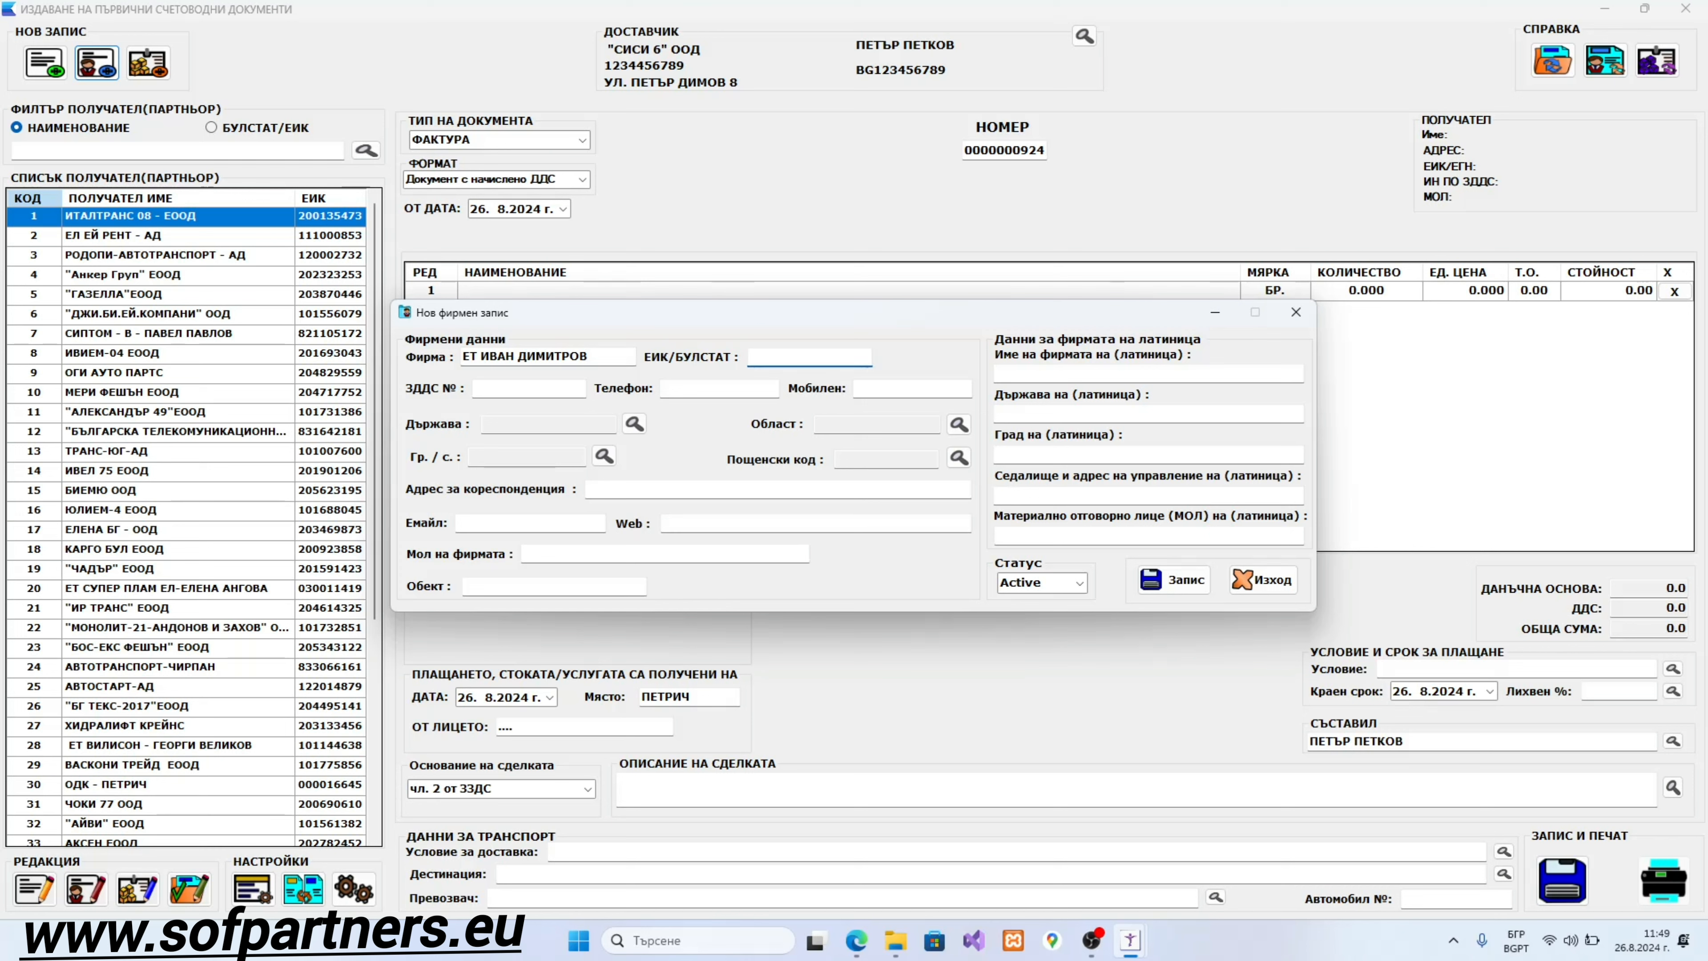
text(1111111111)
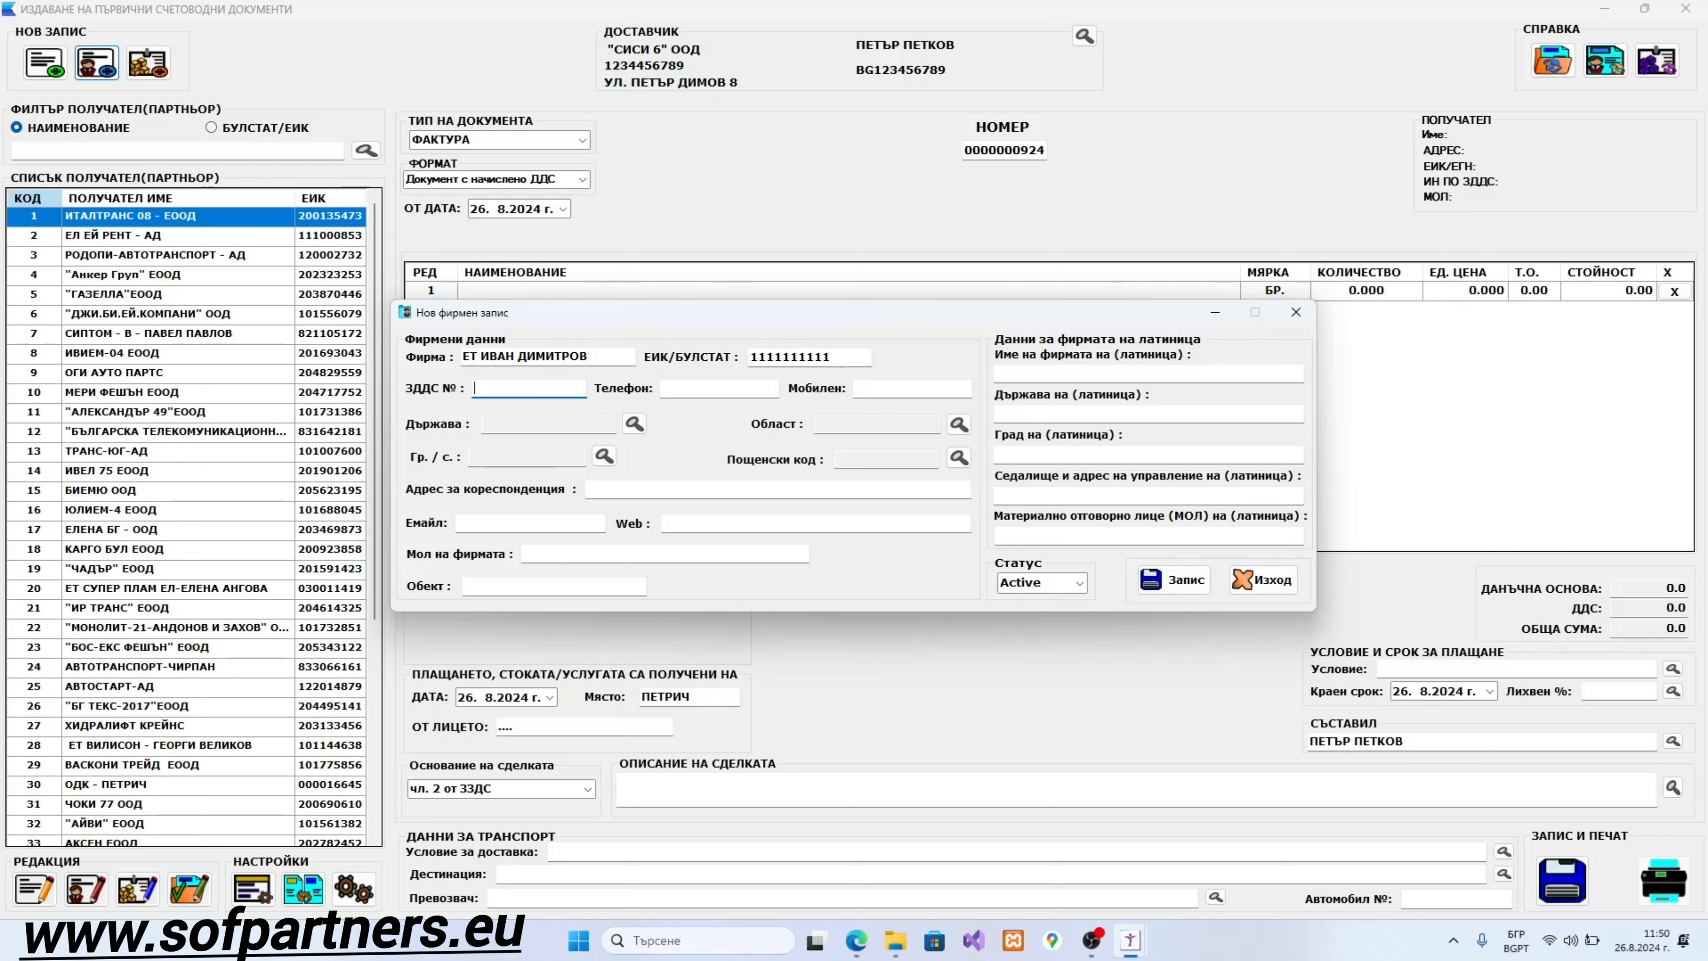
Step: Enter the partner's BG-prefixed VAT number in ЗДДС №
key(alt+shift)
text(G)
key(BackSpace)
text(BG1111111111)
Step: Fill in the partner's landline in Телефон and mobile number in Мобилен
click(706, 388)
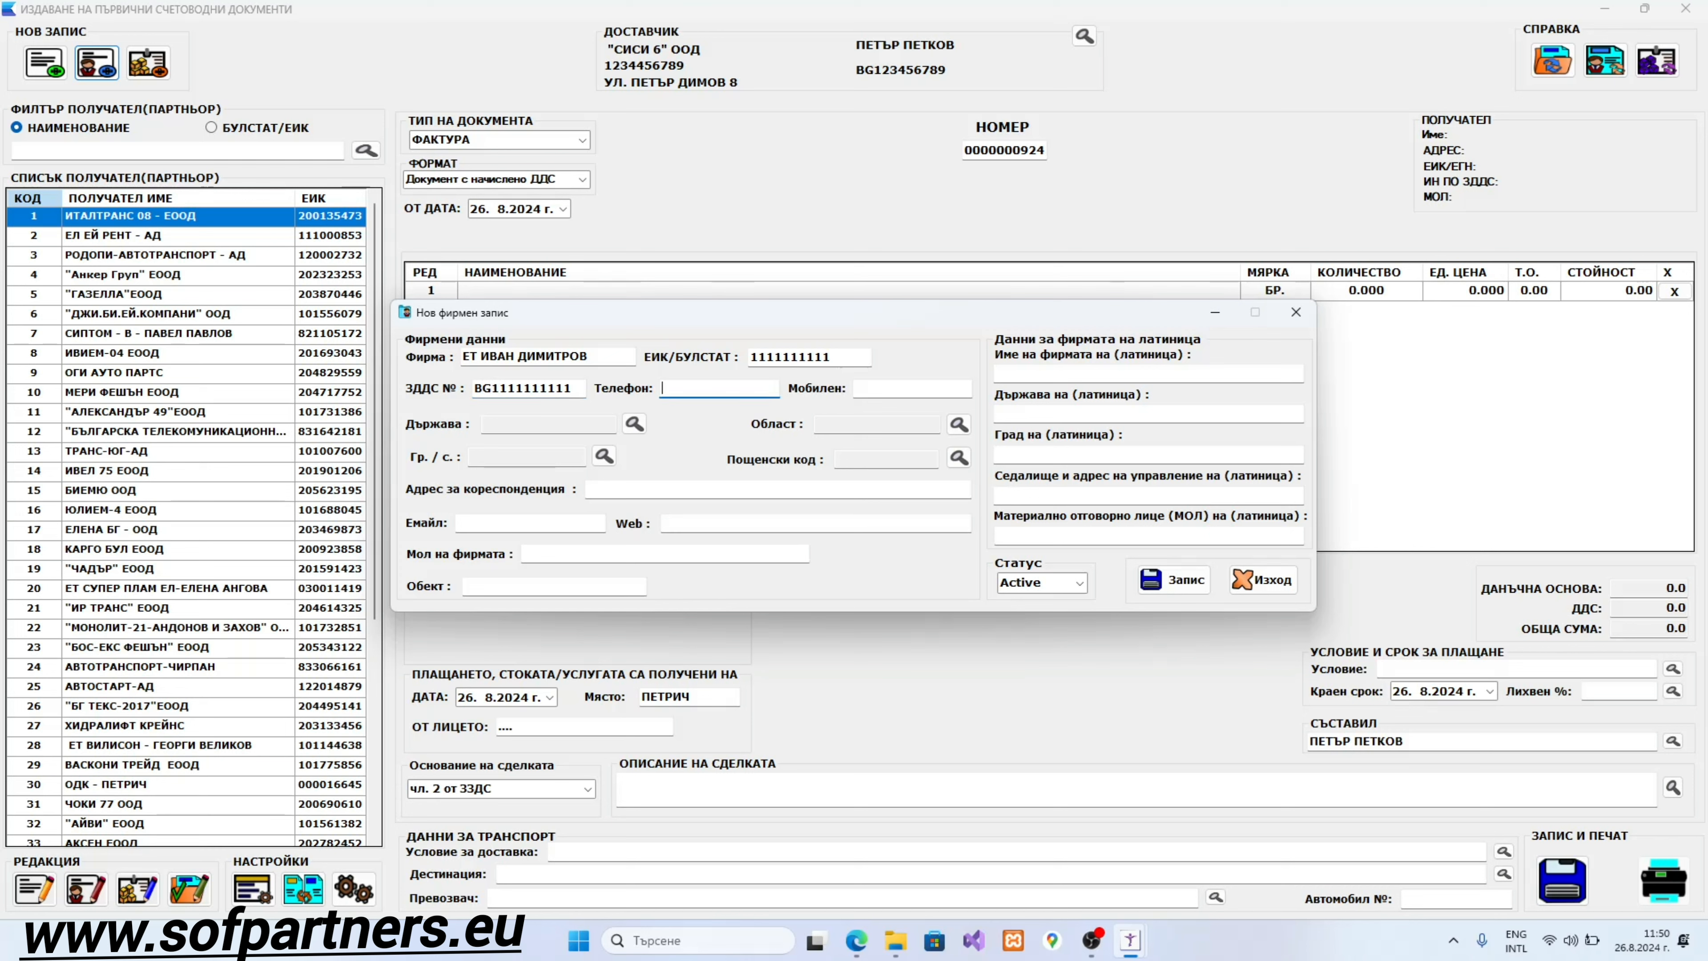
key(Tab)
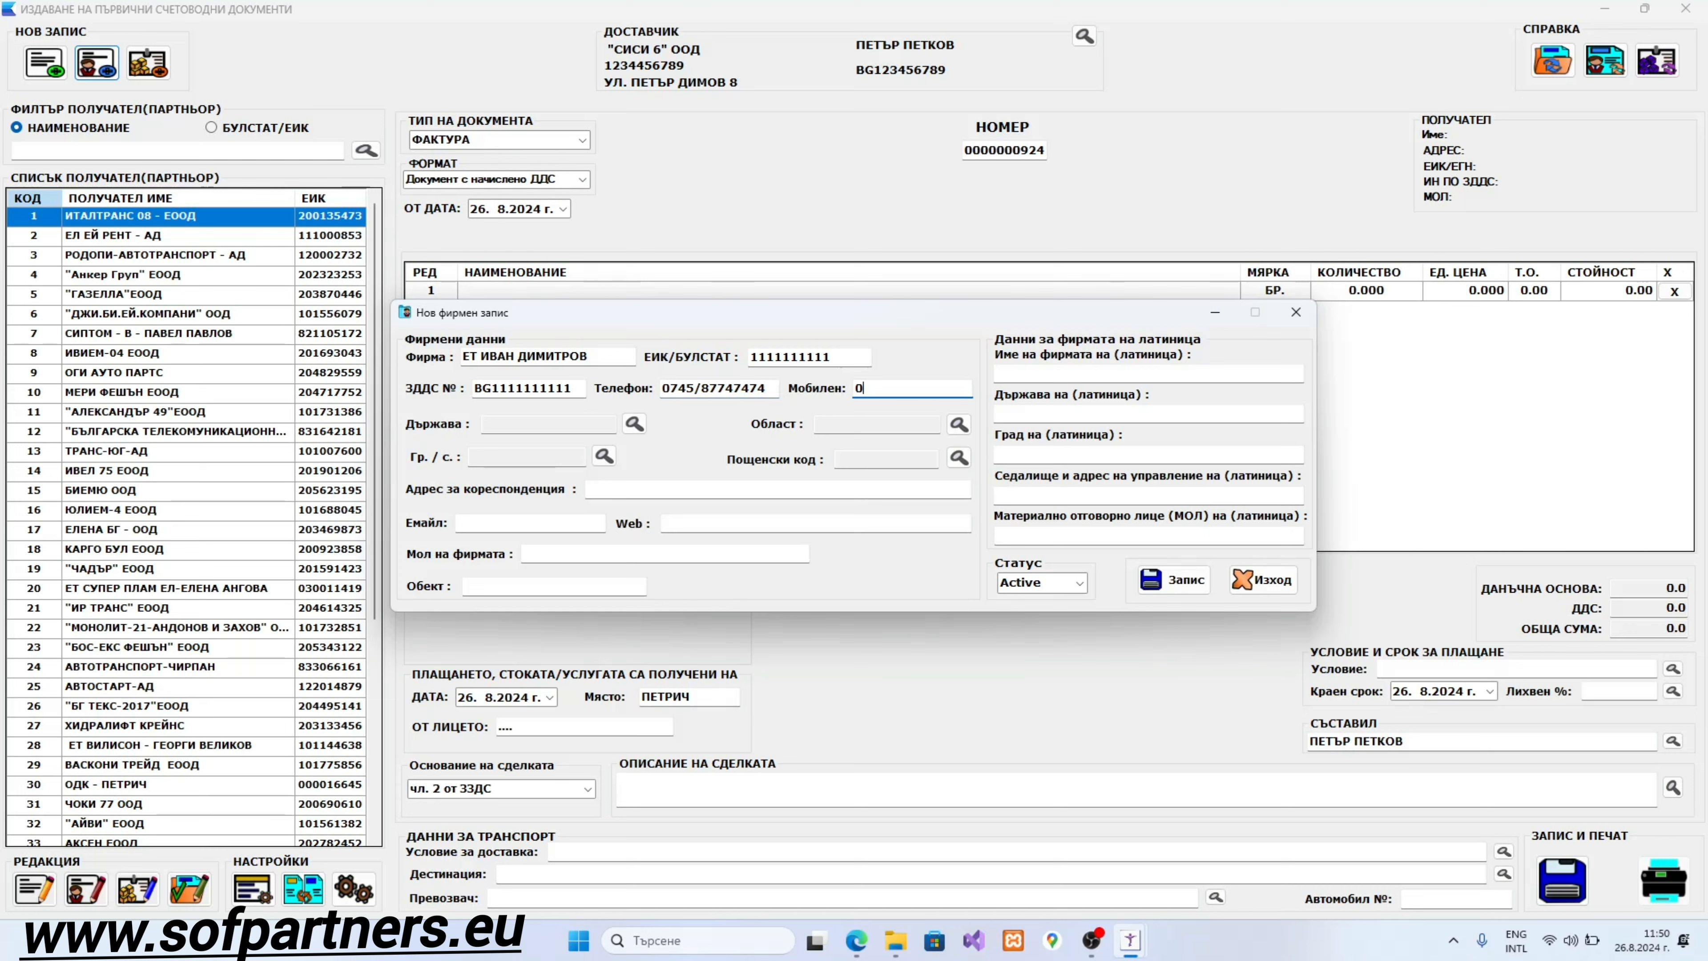
key(Tab)
key(Tab)
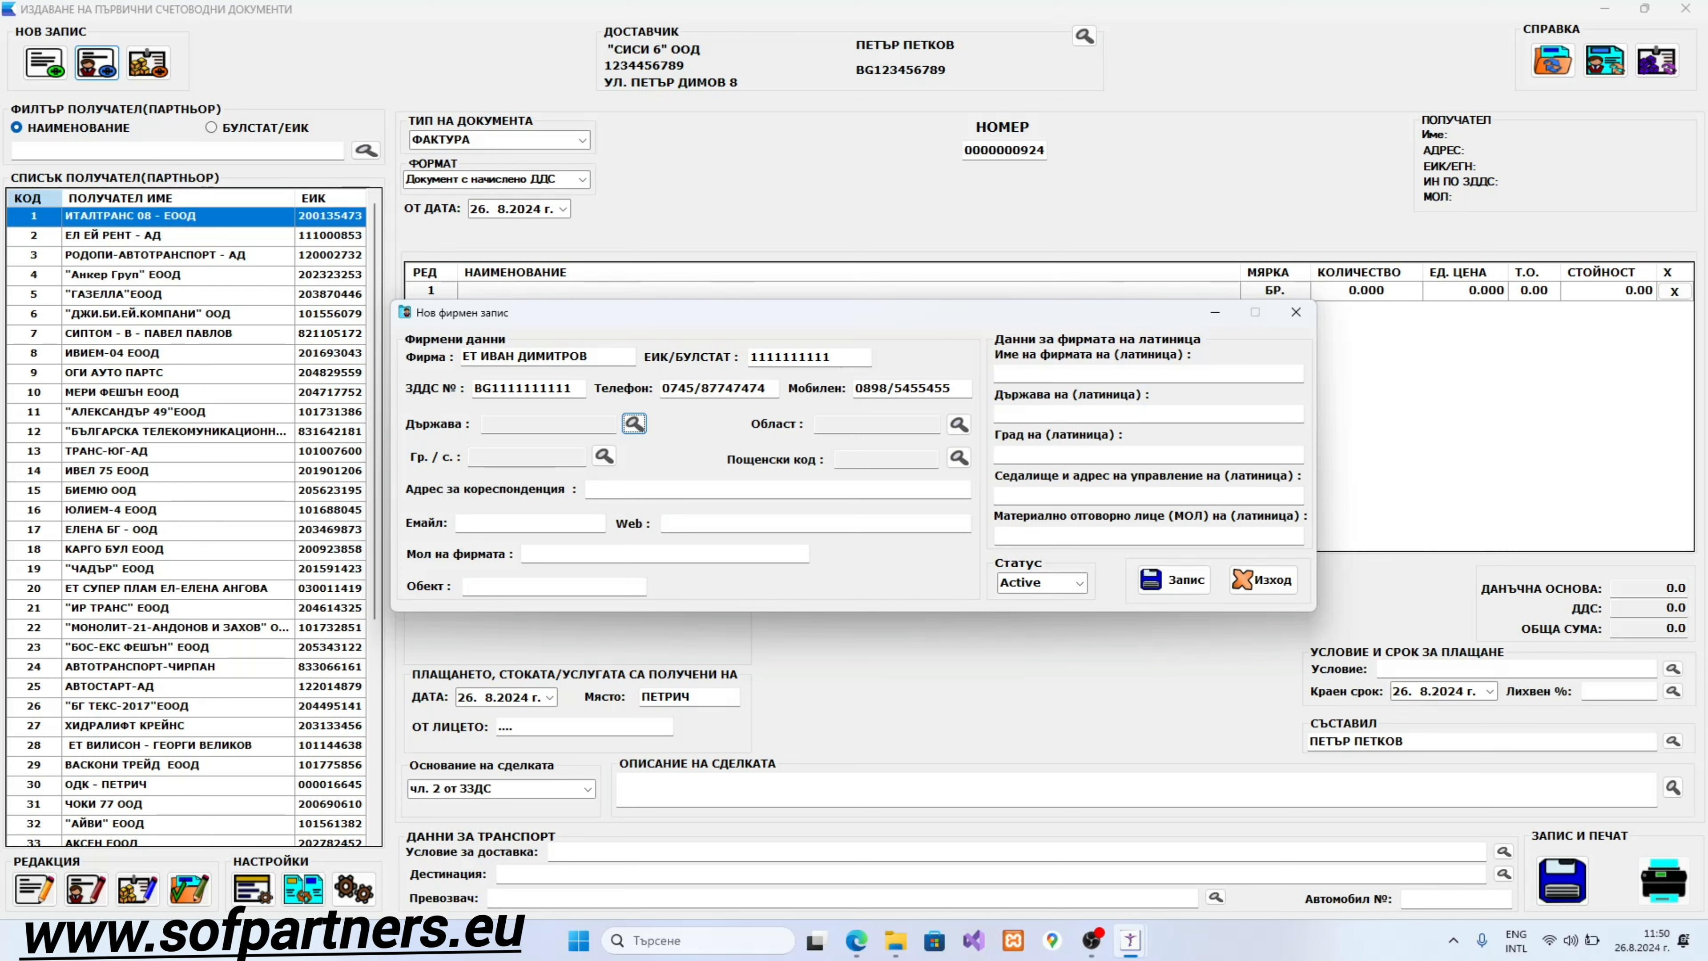
Step: Choose БЪЛГАРИЯ as the partner's country from the Държава list
key(Return)
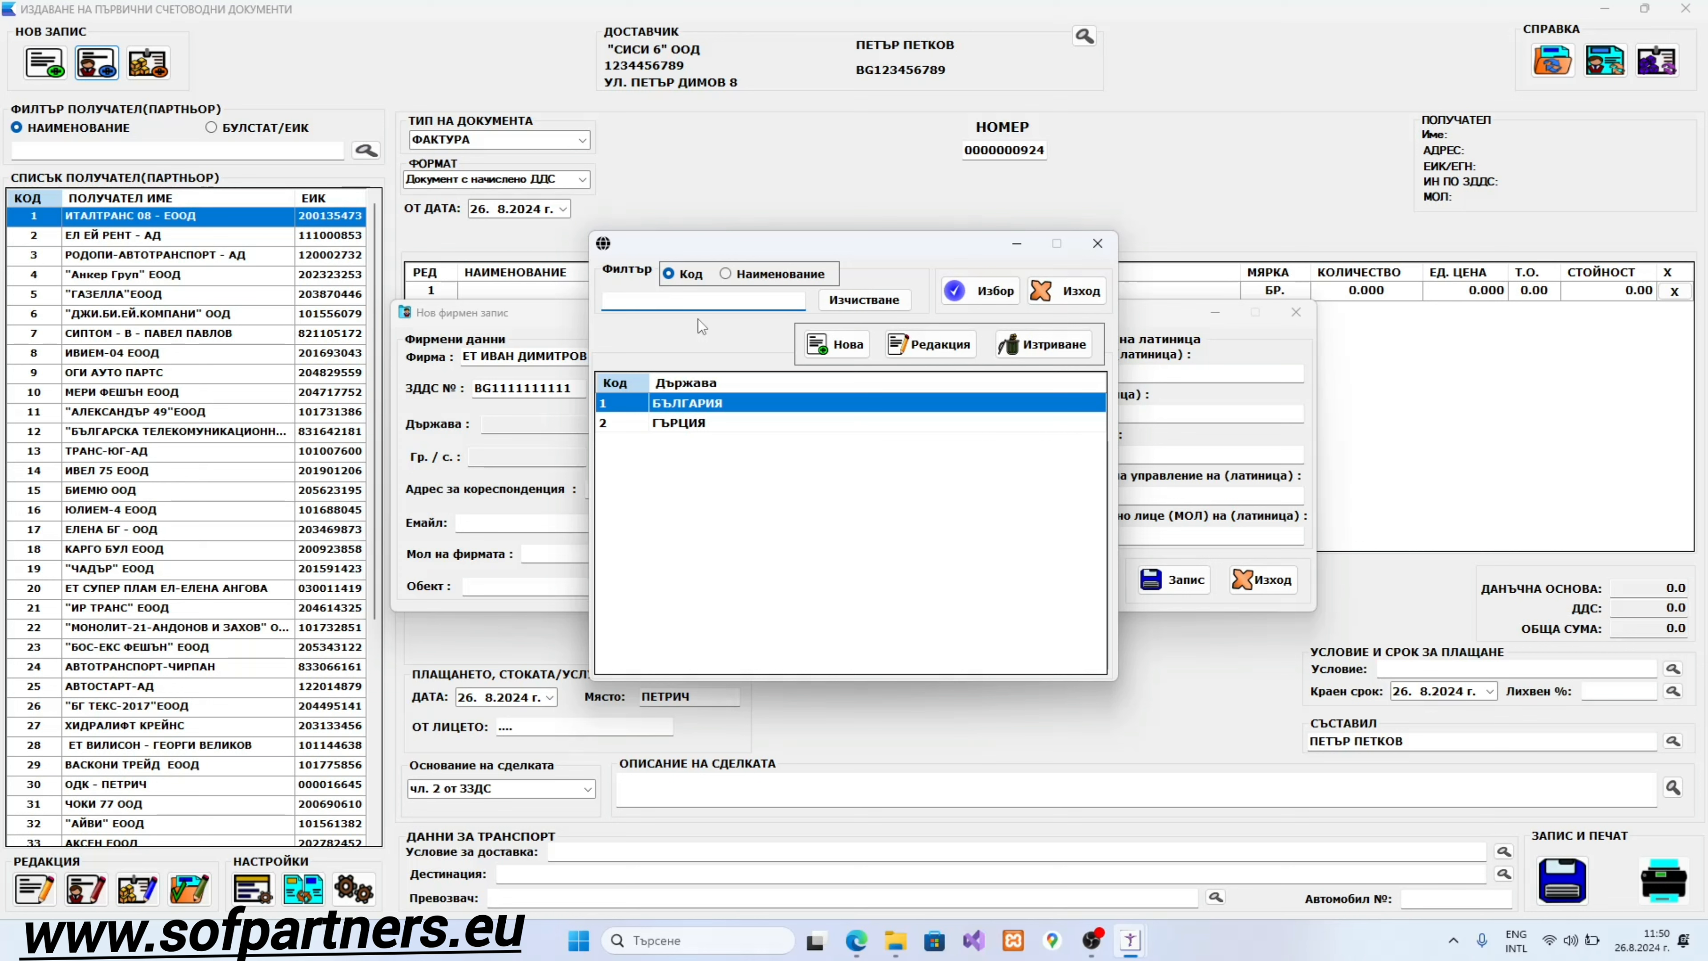
key(Tab)
key(Tab)
key(Tab)
key(Tab)
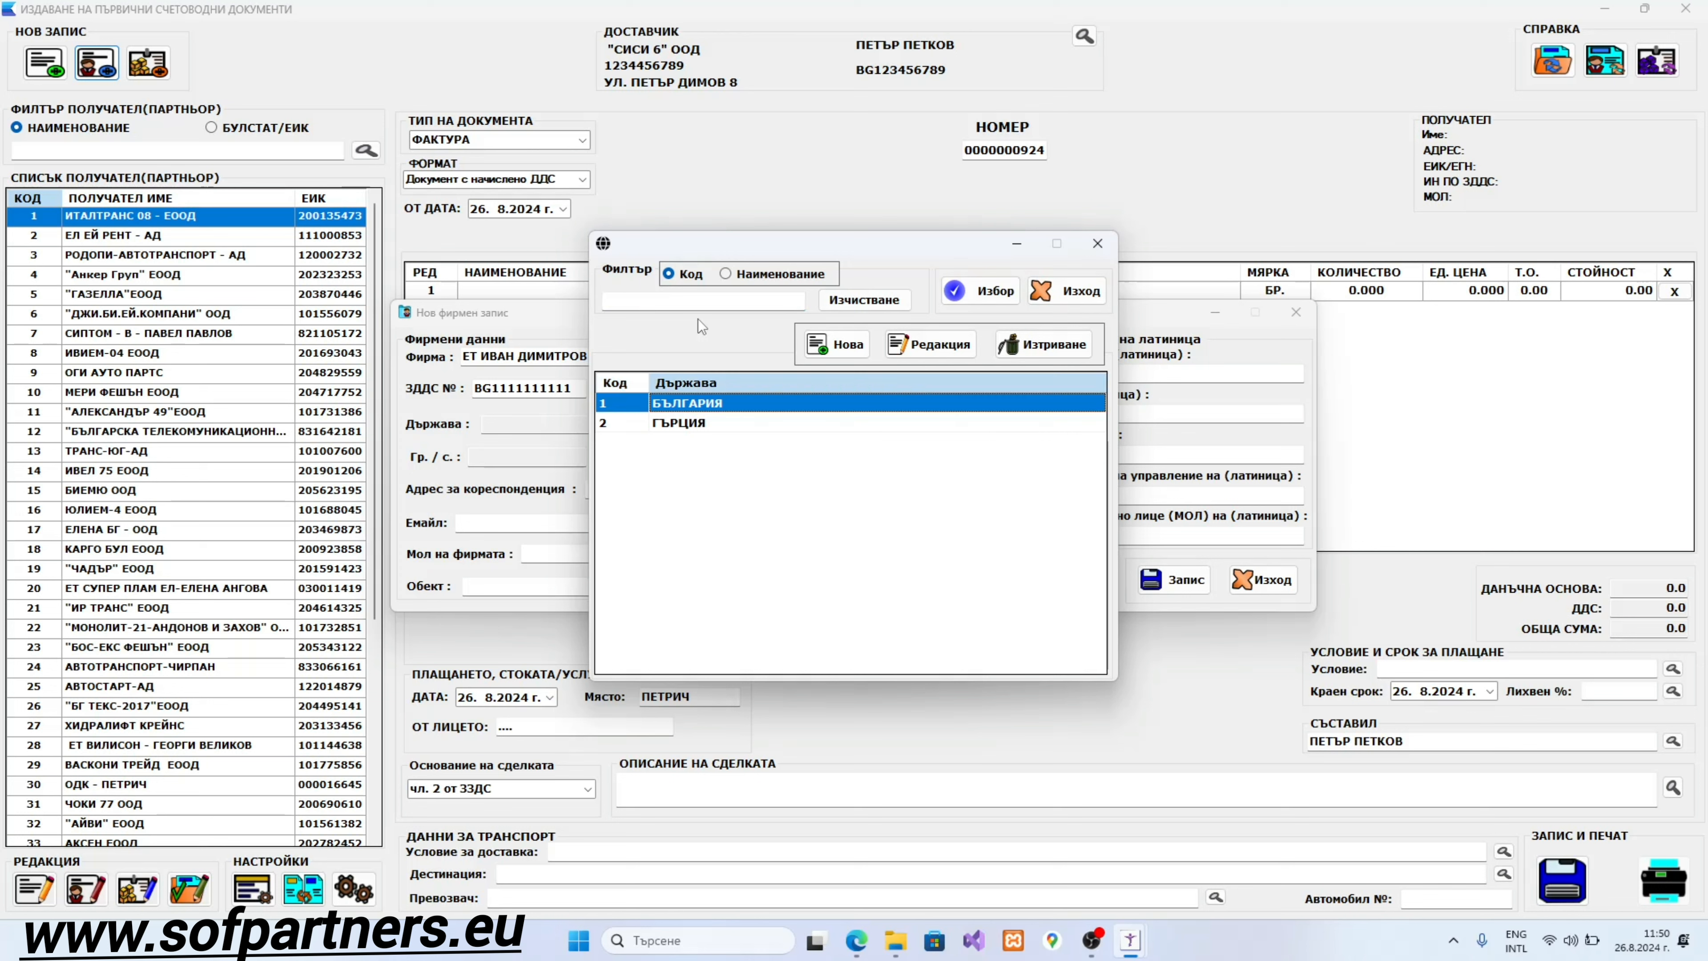
key(Down)
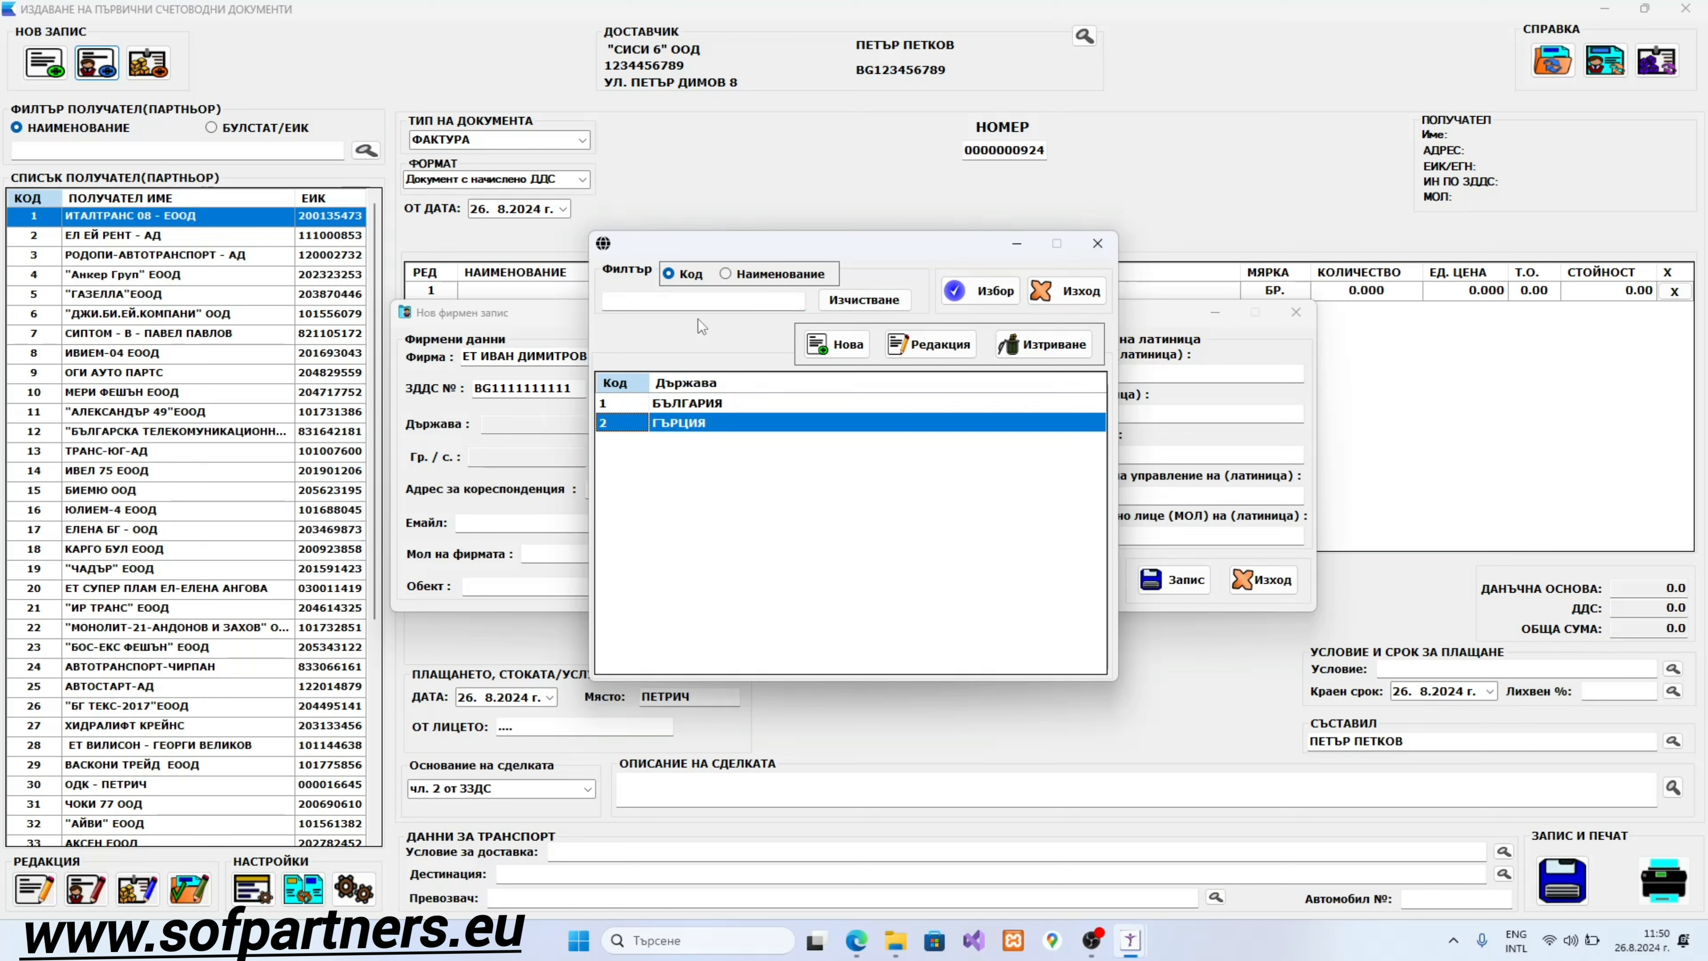
key(Up)
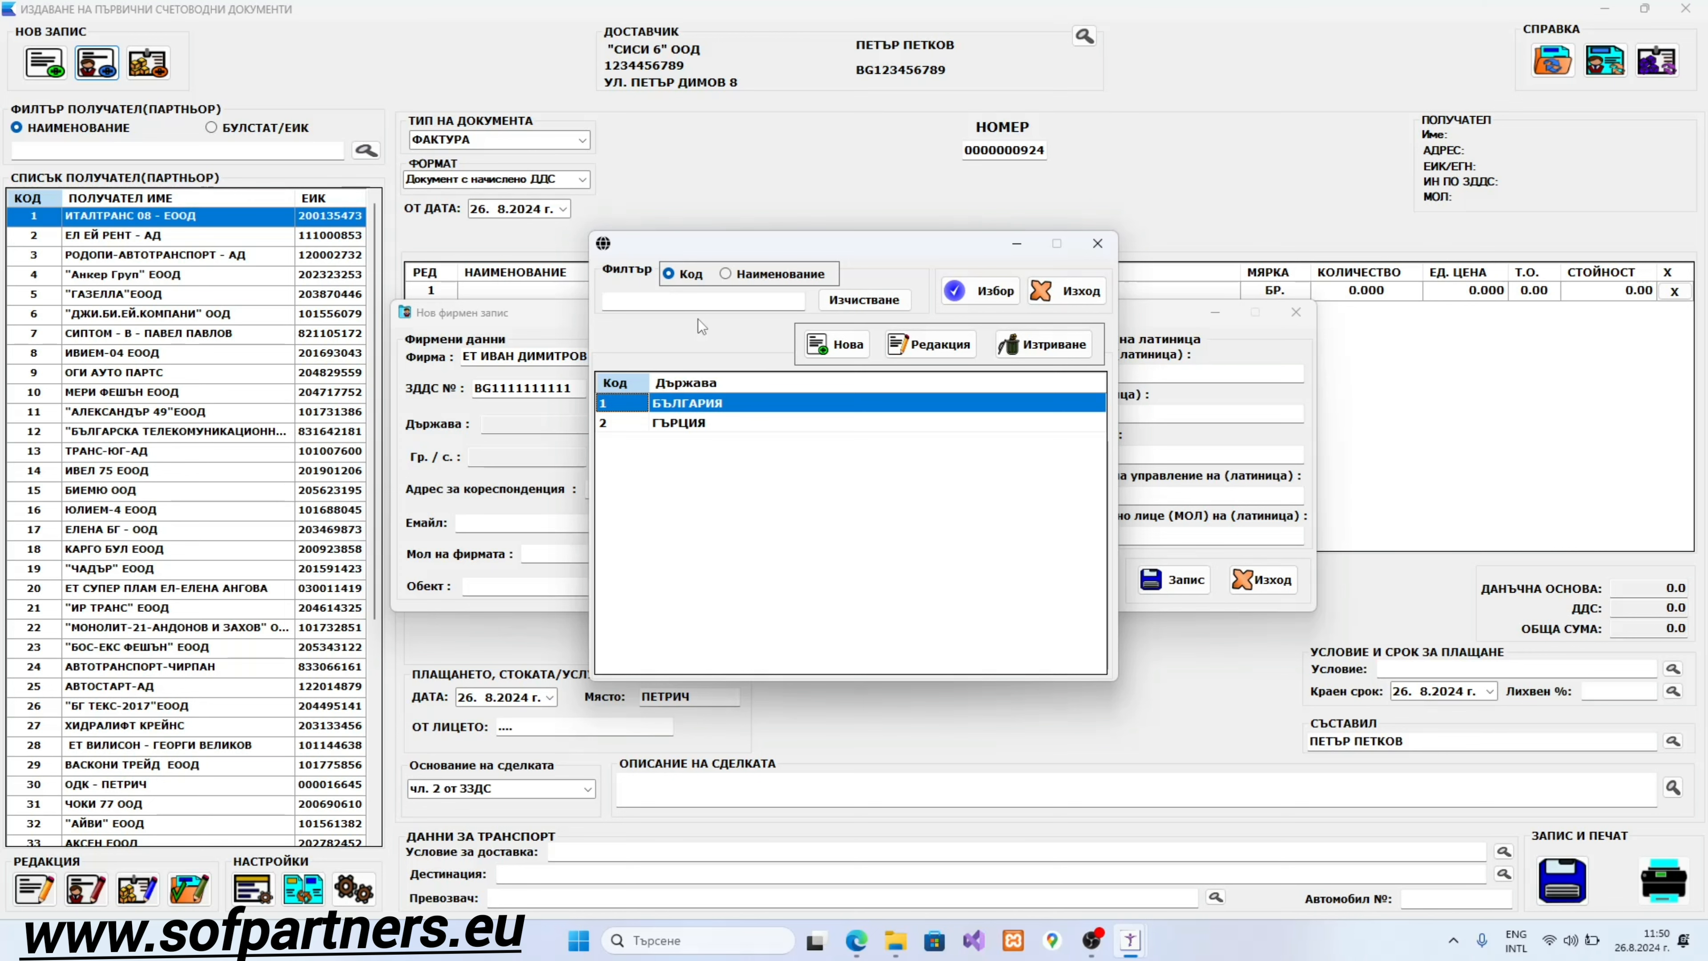
key(Down)
key(Up)
key(Tab)
key(Tab)
key(Return)
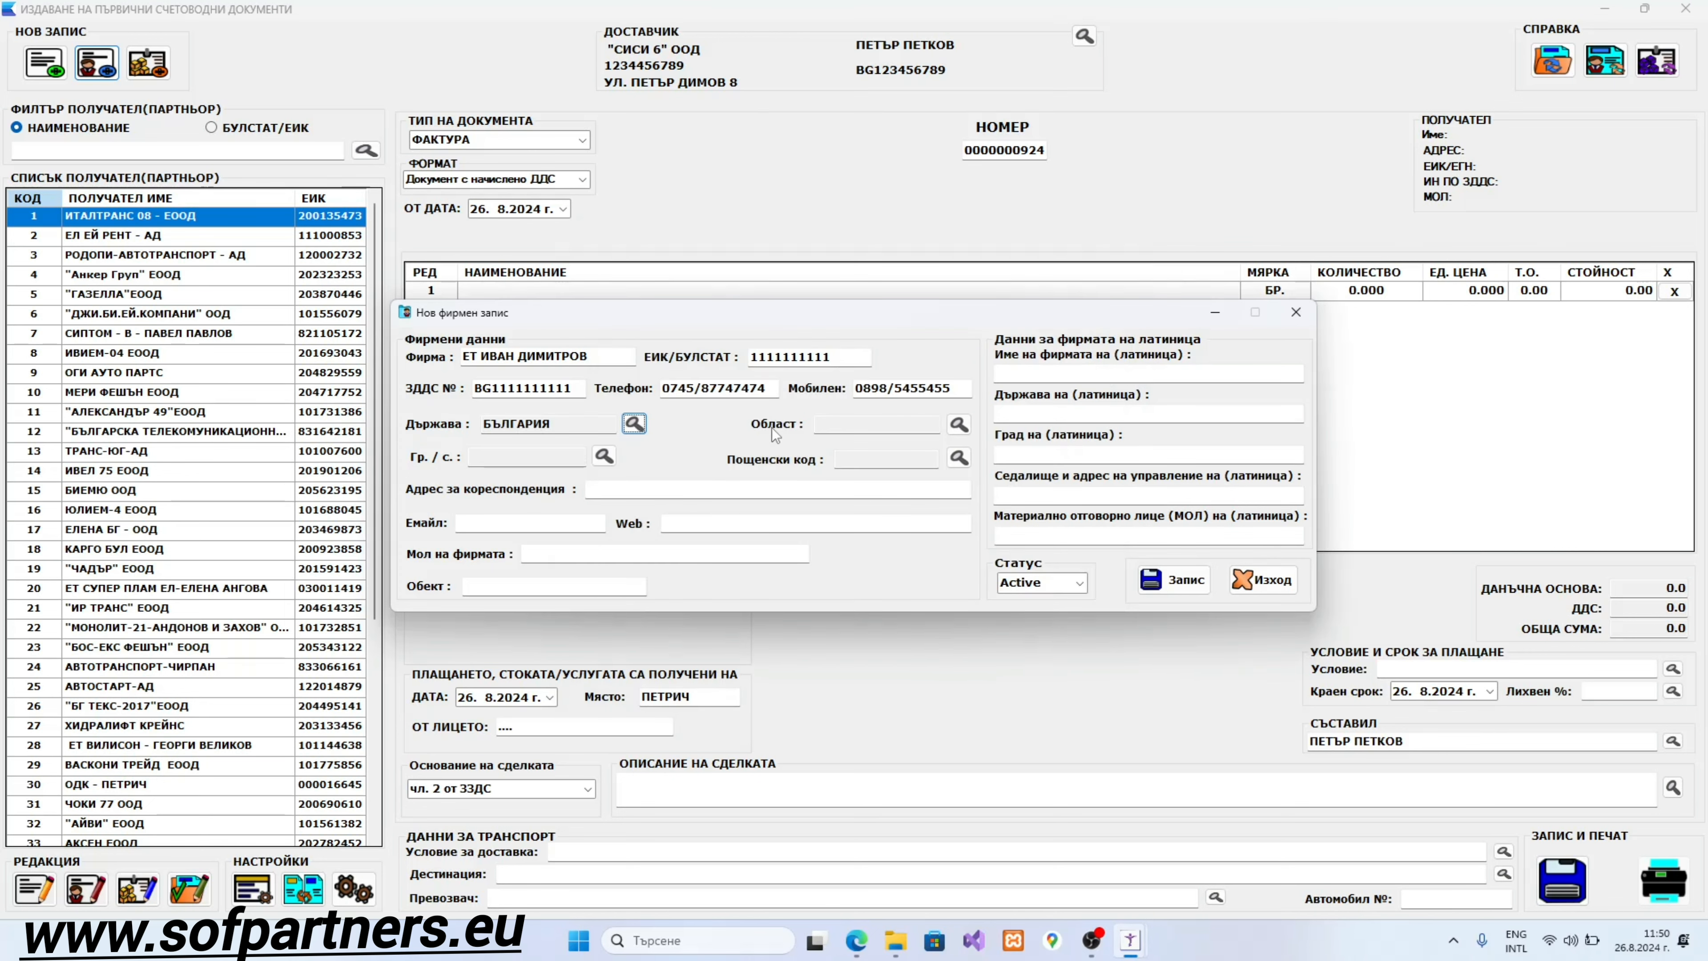
Step: Pick region СМОЛЯН, town САМОКОВ and postal code 1000 from their lookup lists
key(Tab)
key(Tab)
click(958, 423)
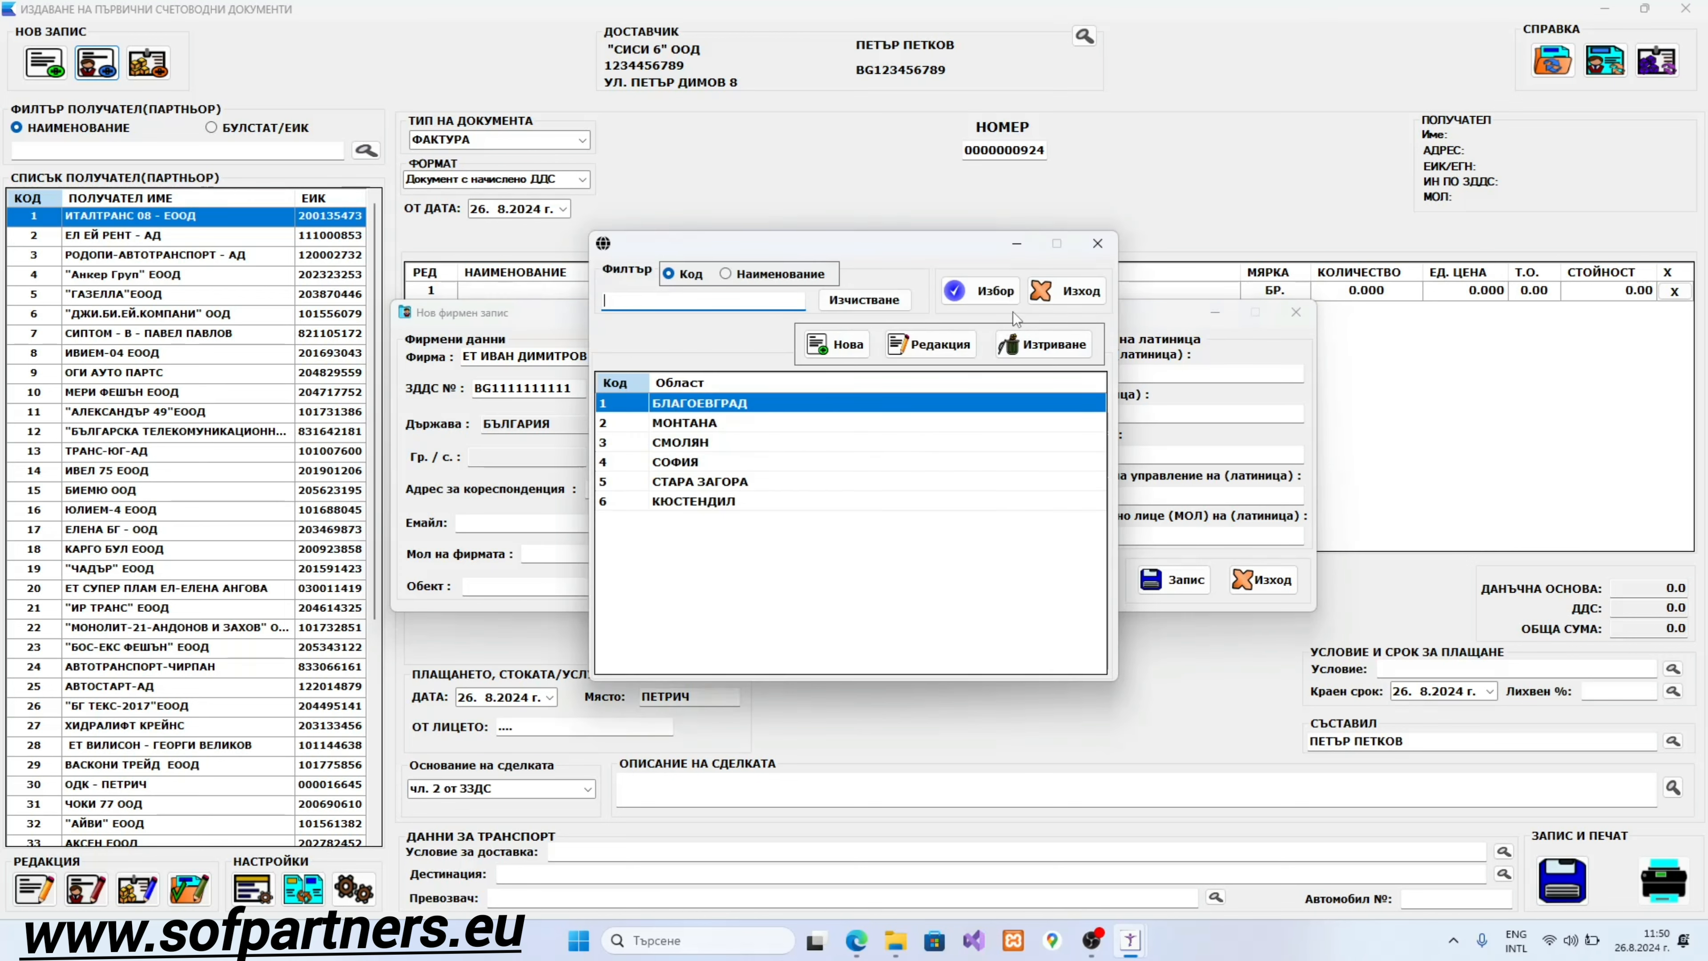
click(702, 444)
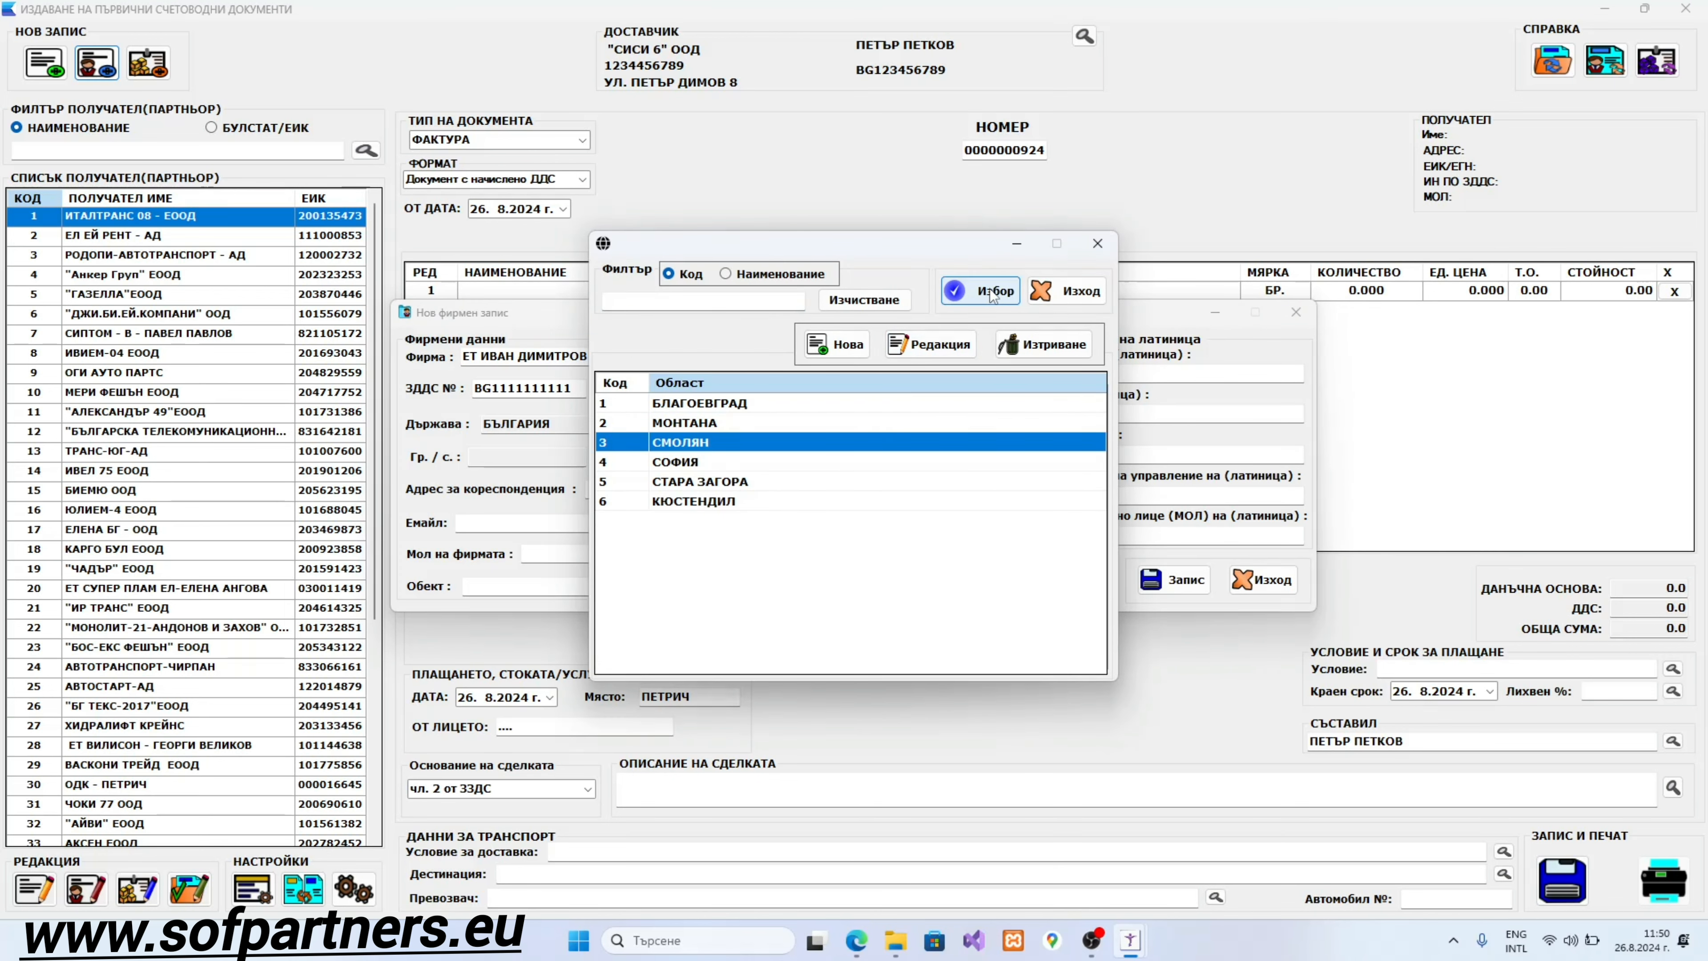
click(953, 297)
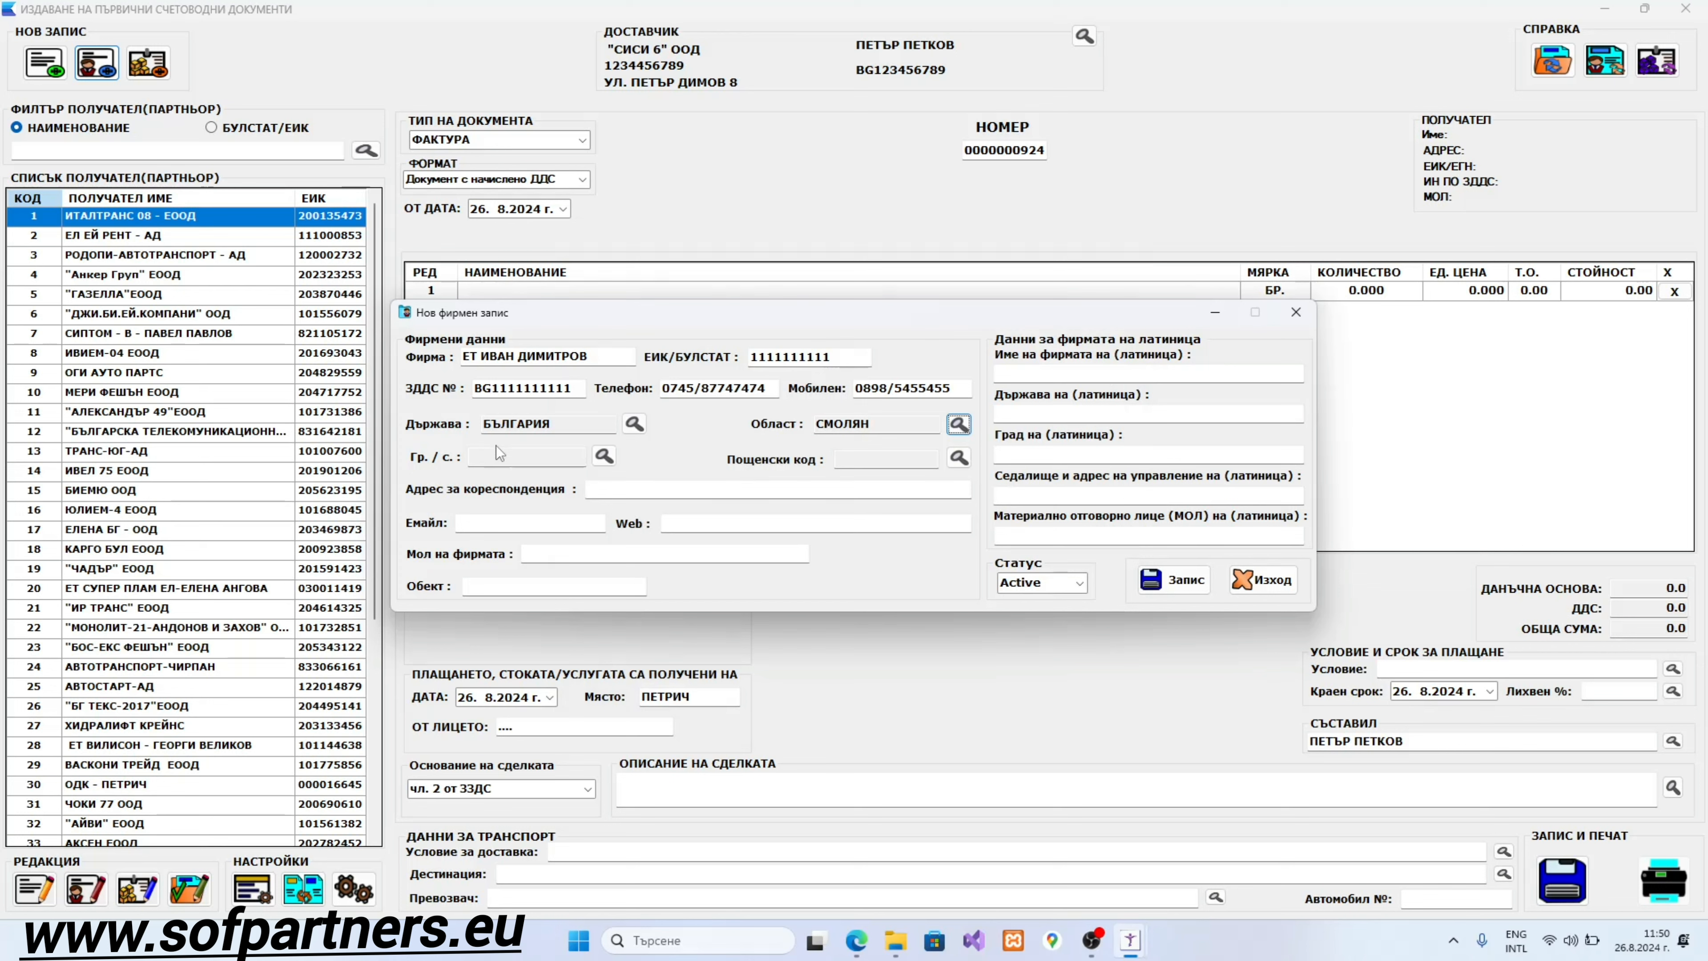
click(613, 456)
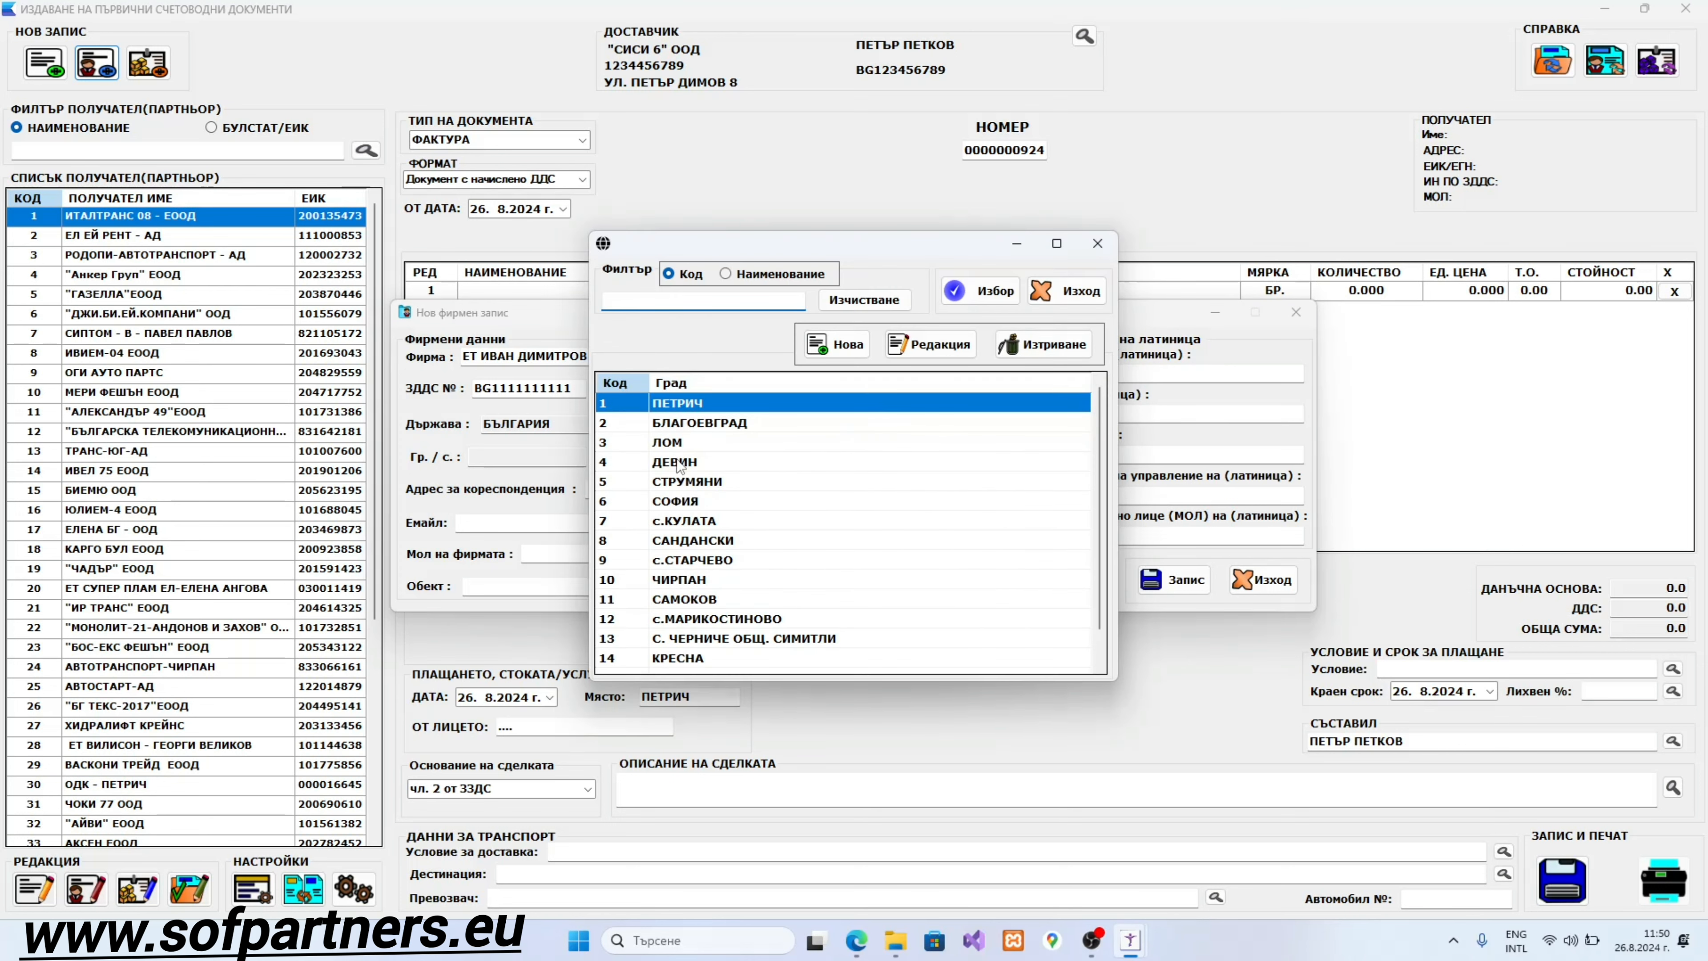
click(692, 599)
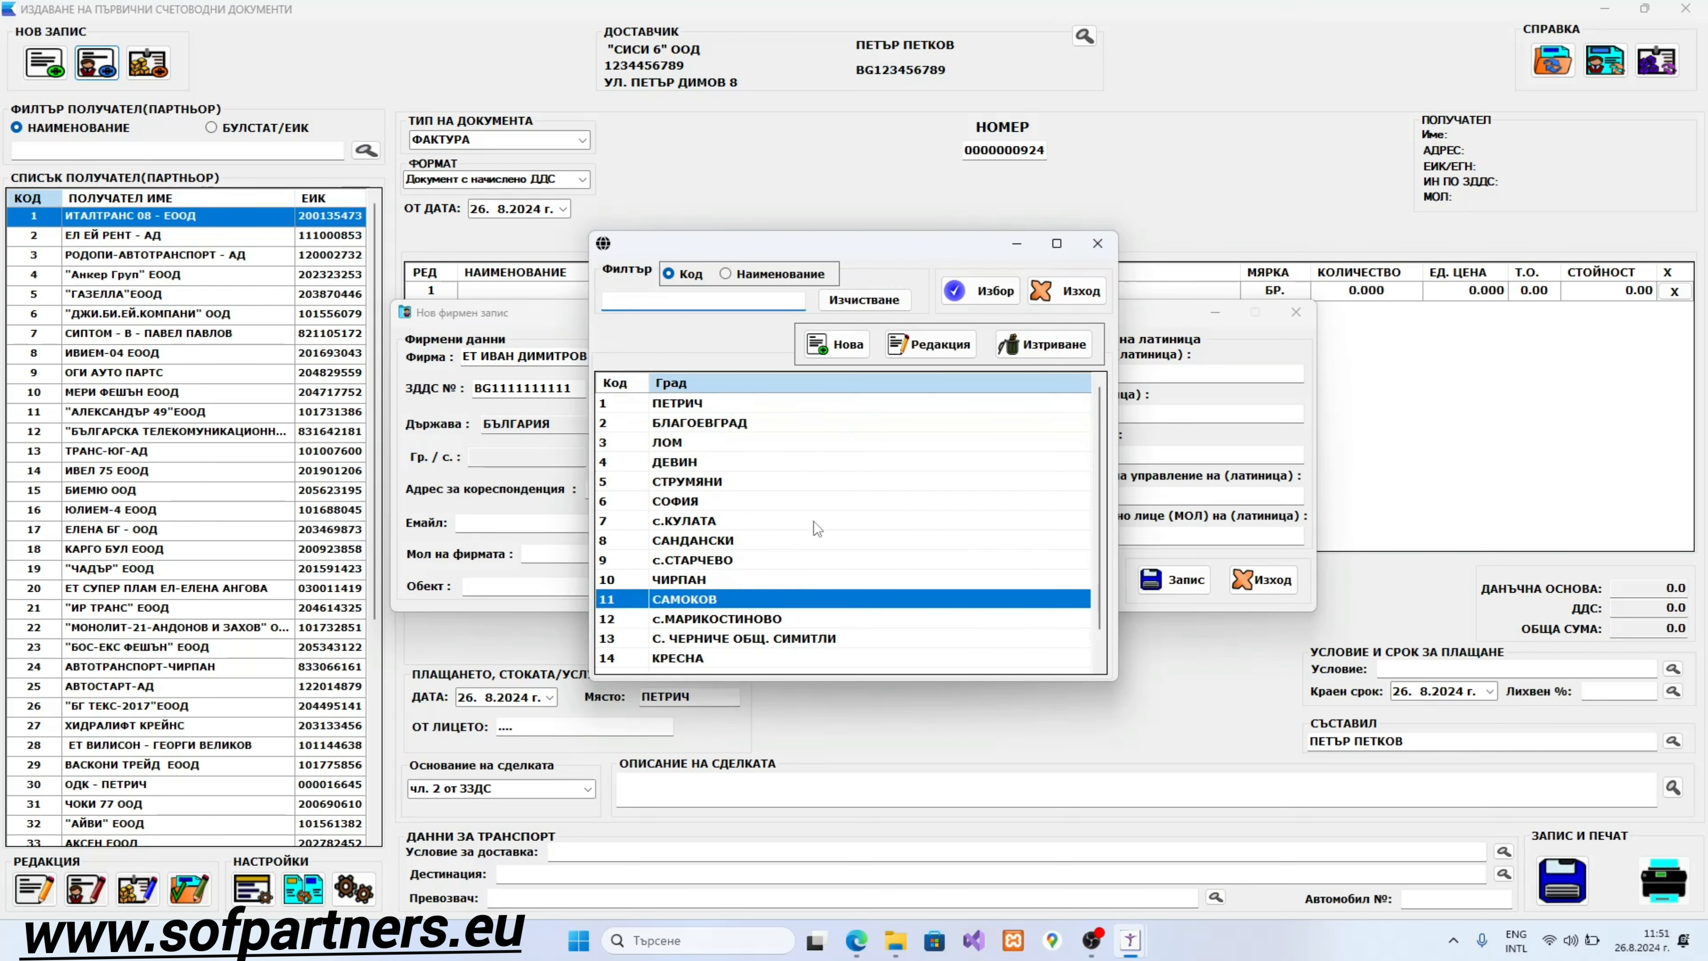
click(980, 291)
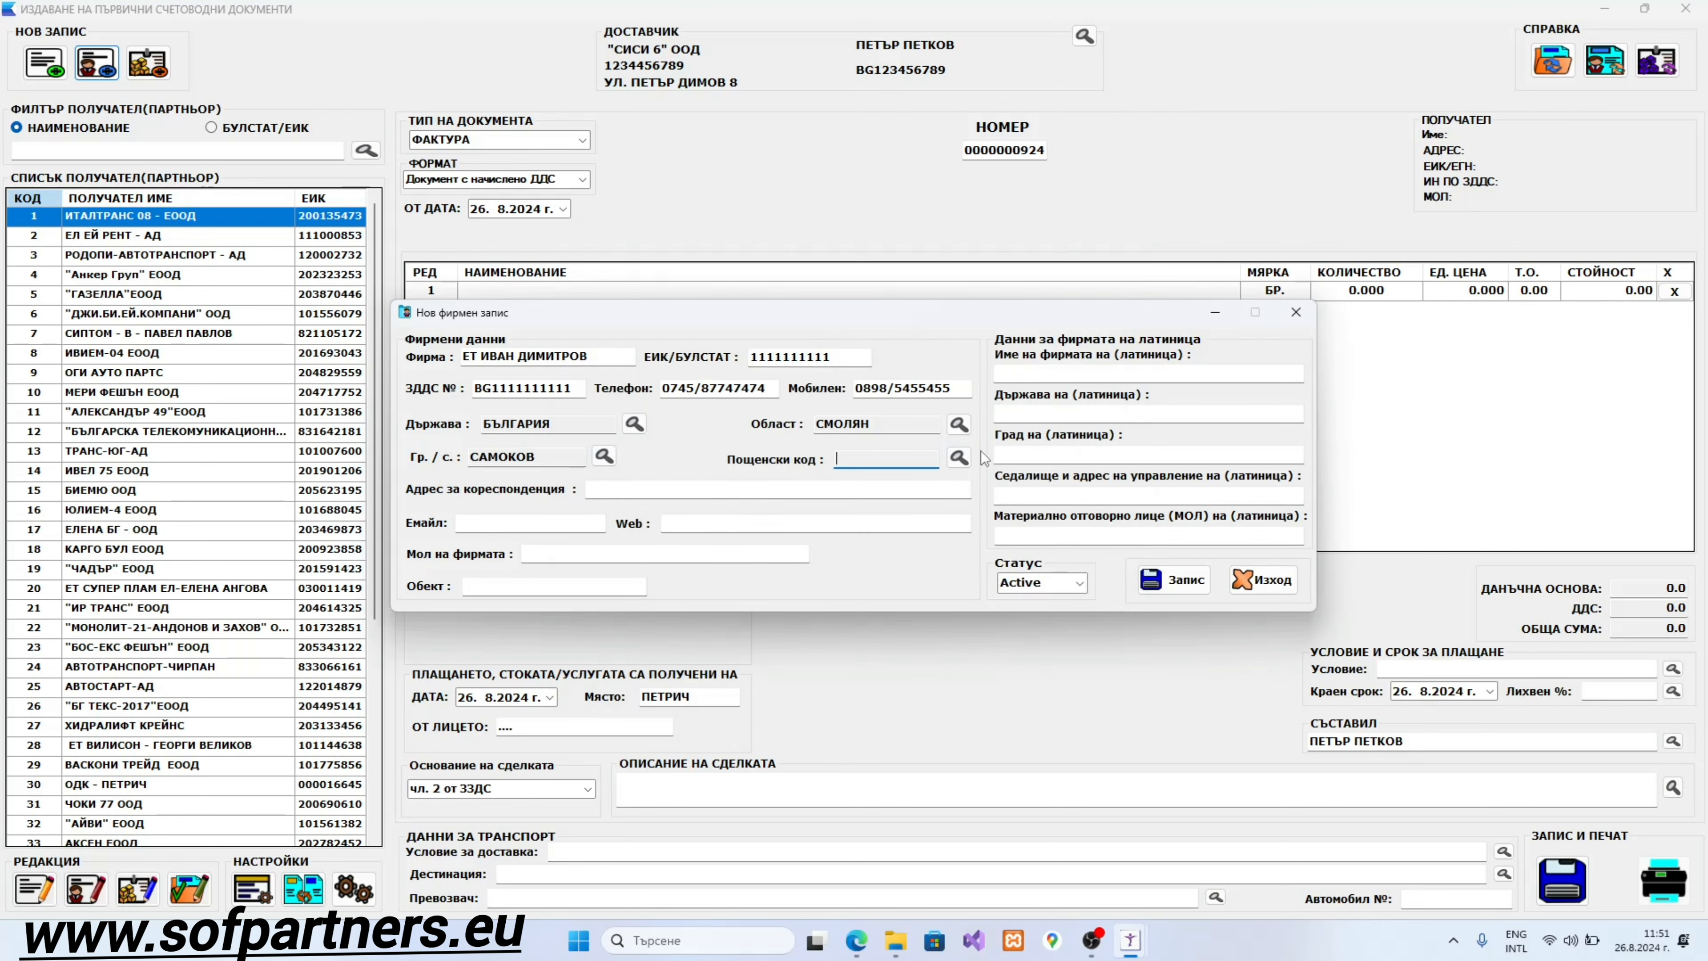
click(959, 457)
click(680, 484)
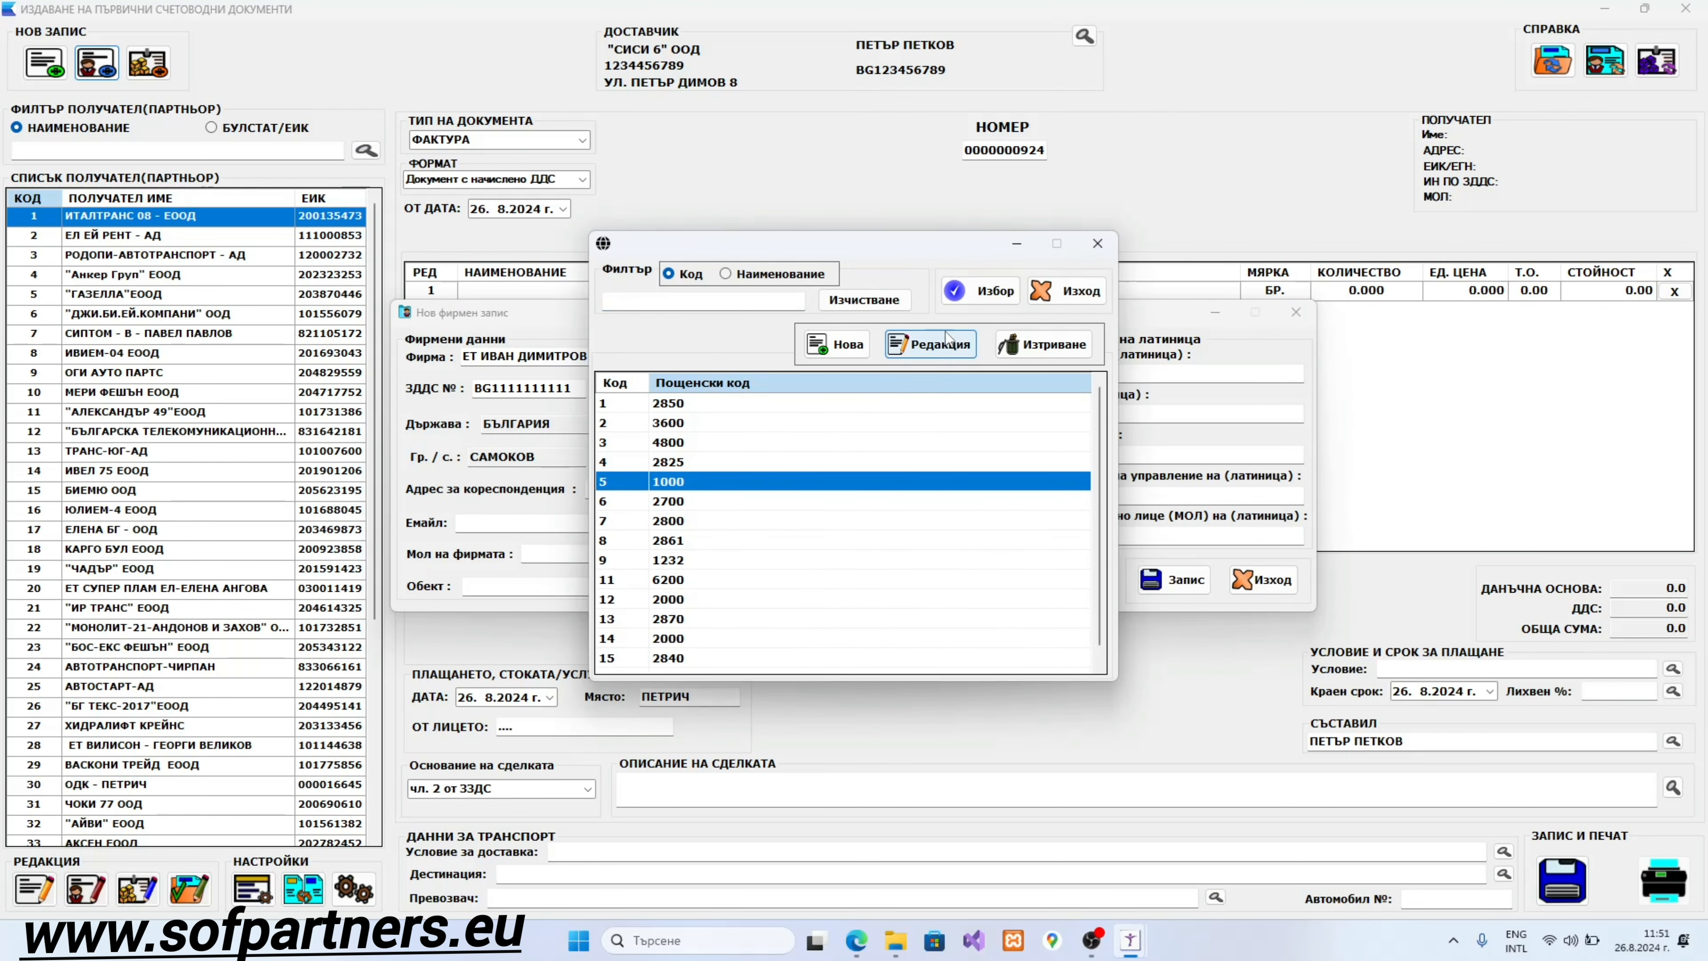
click(981, 291)
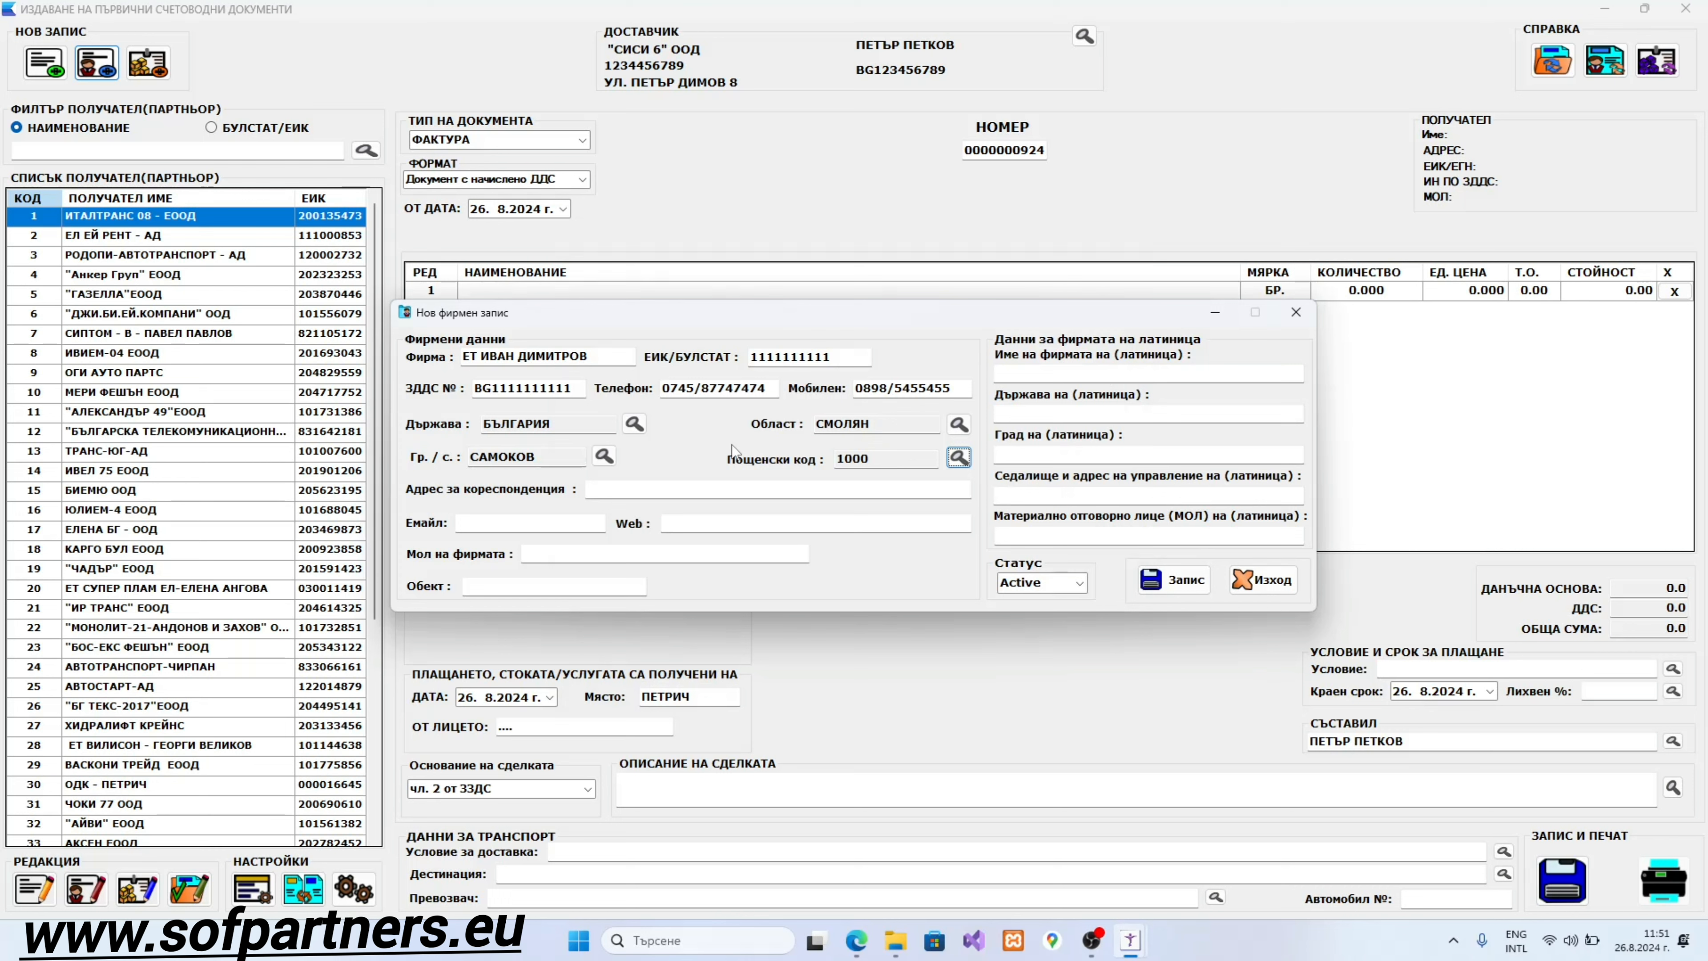
Step: Enter the partner's street address in Адрес за кореспонденция, in Bulgarian
click(693, 488)
text(U)
key(alt+shift)
key(BackSpace)
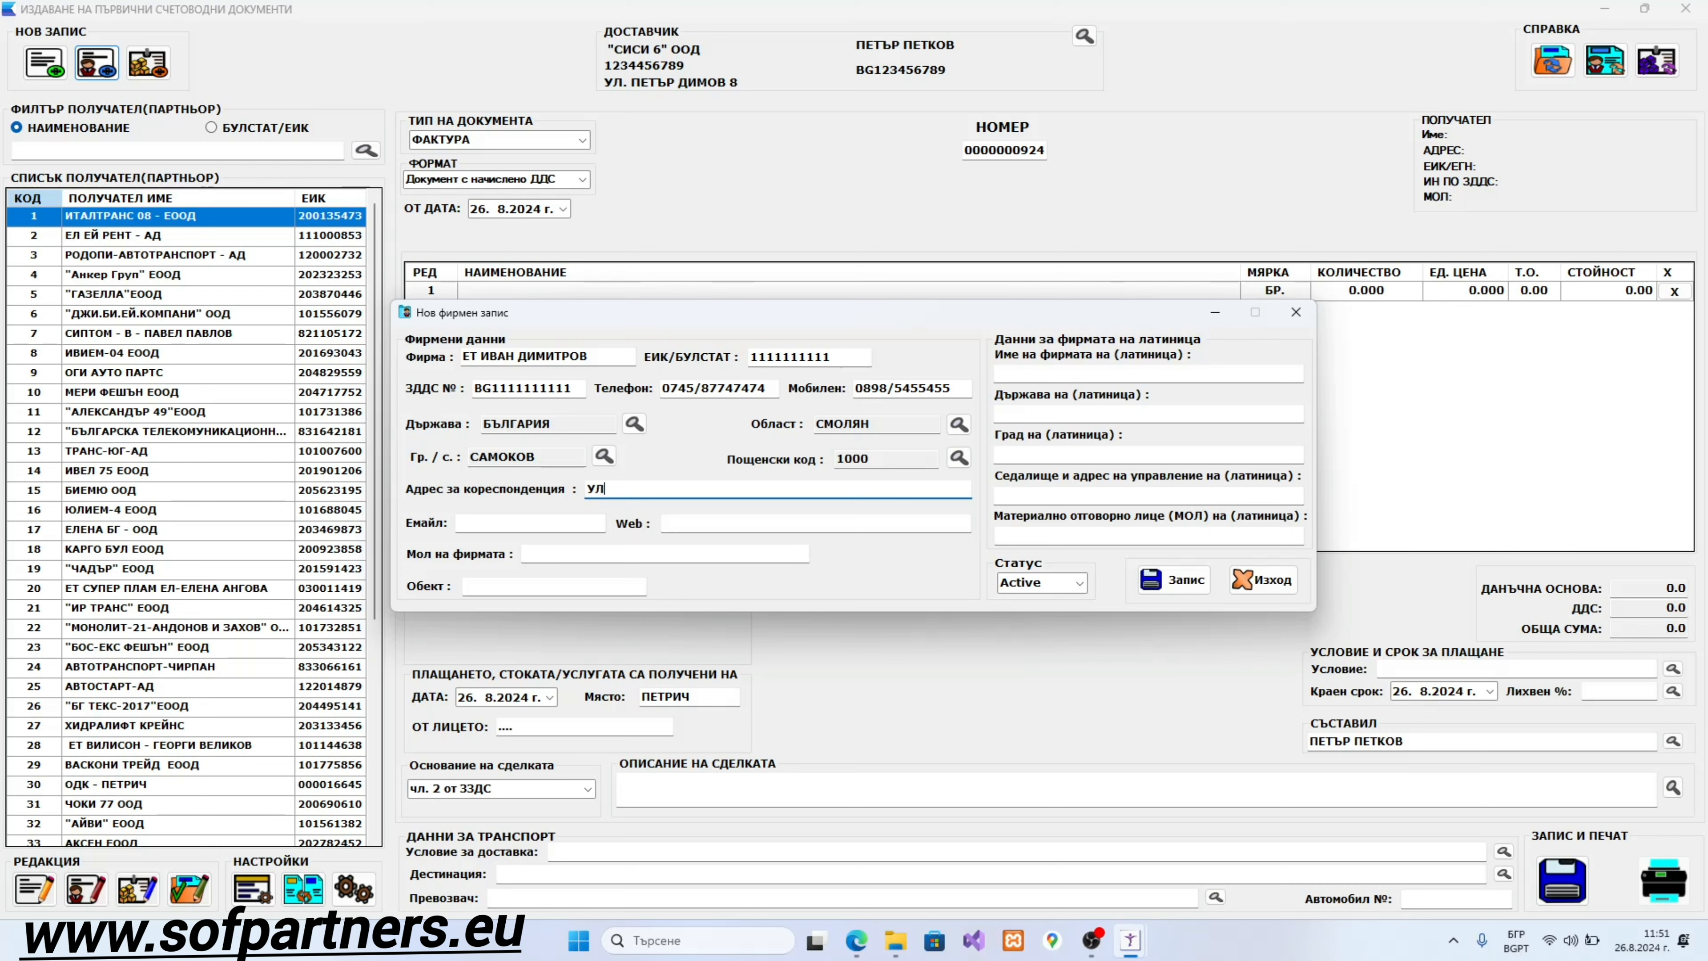
key(Tab)
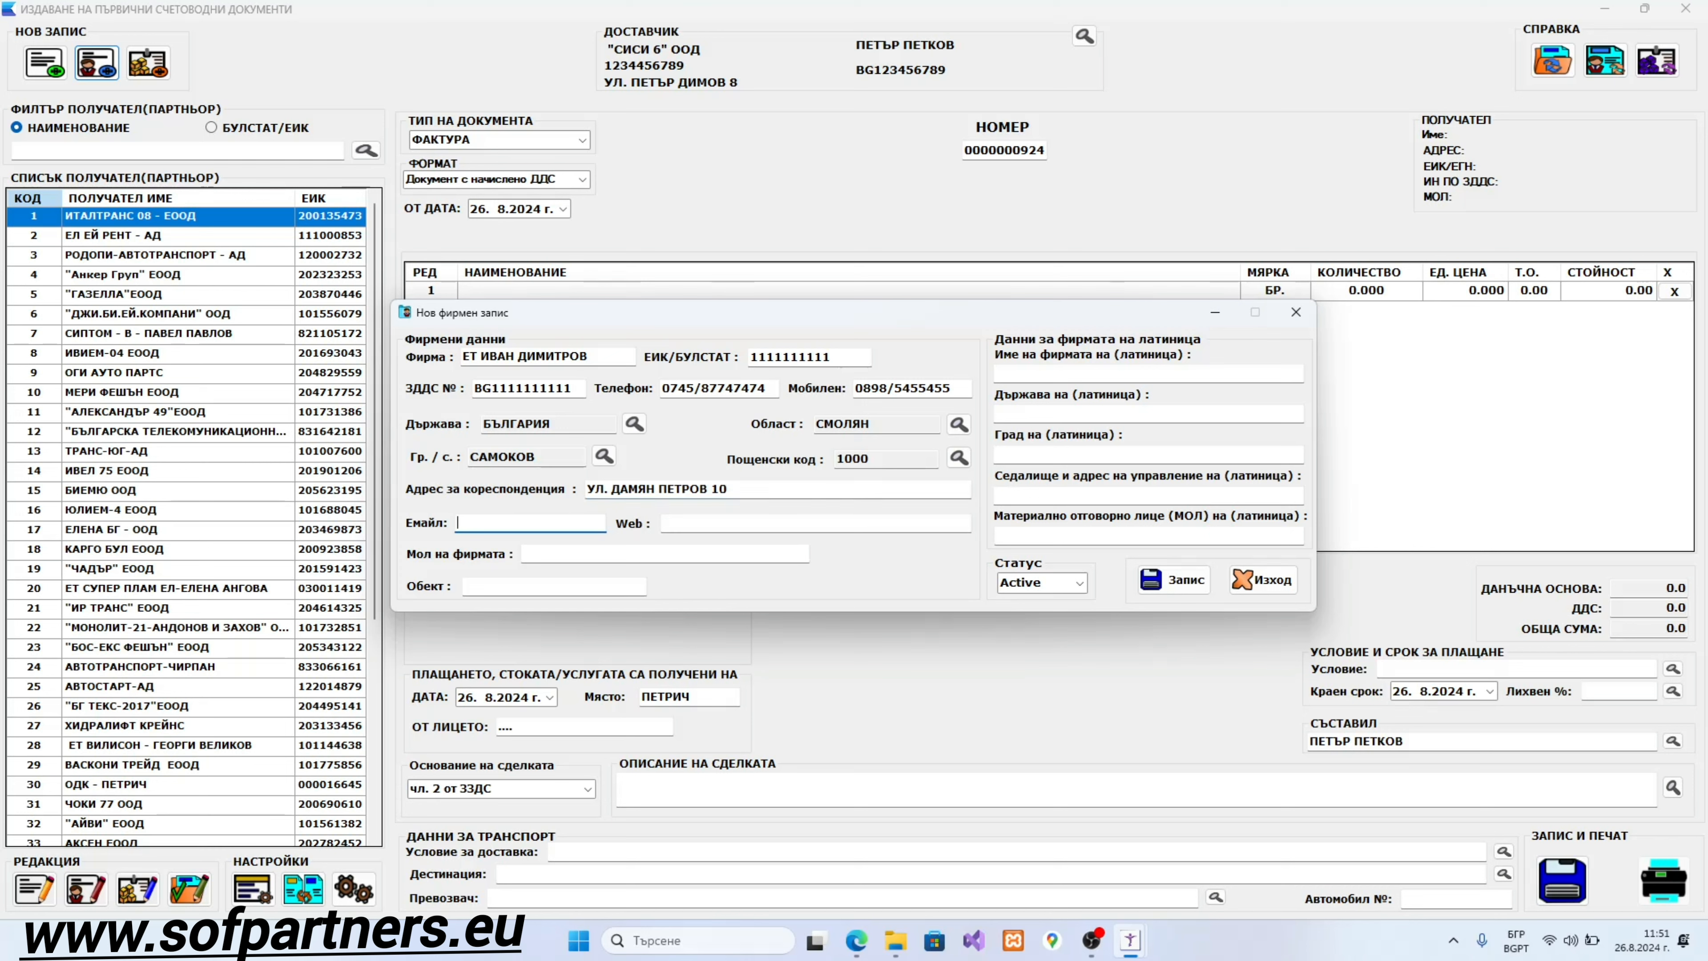
key(alt+shift)
key(Caps_Lock)
click(664, 522)
text(www.)
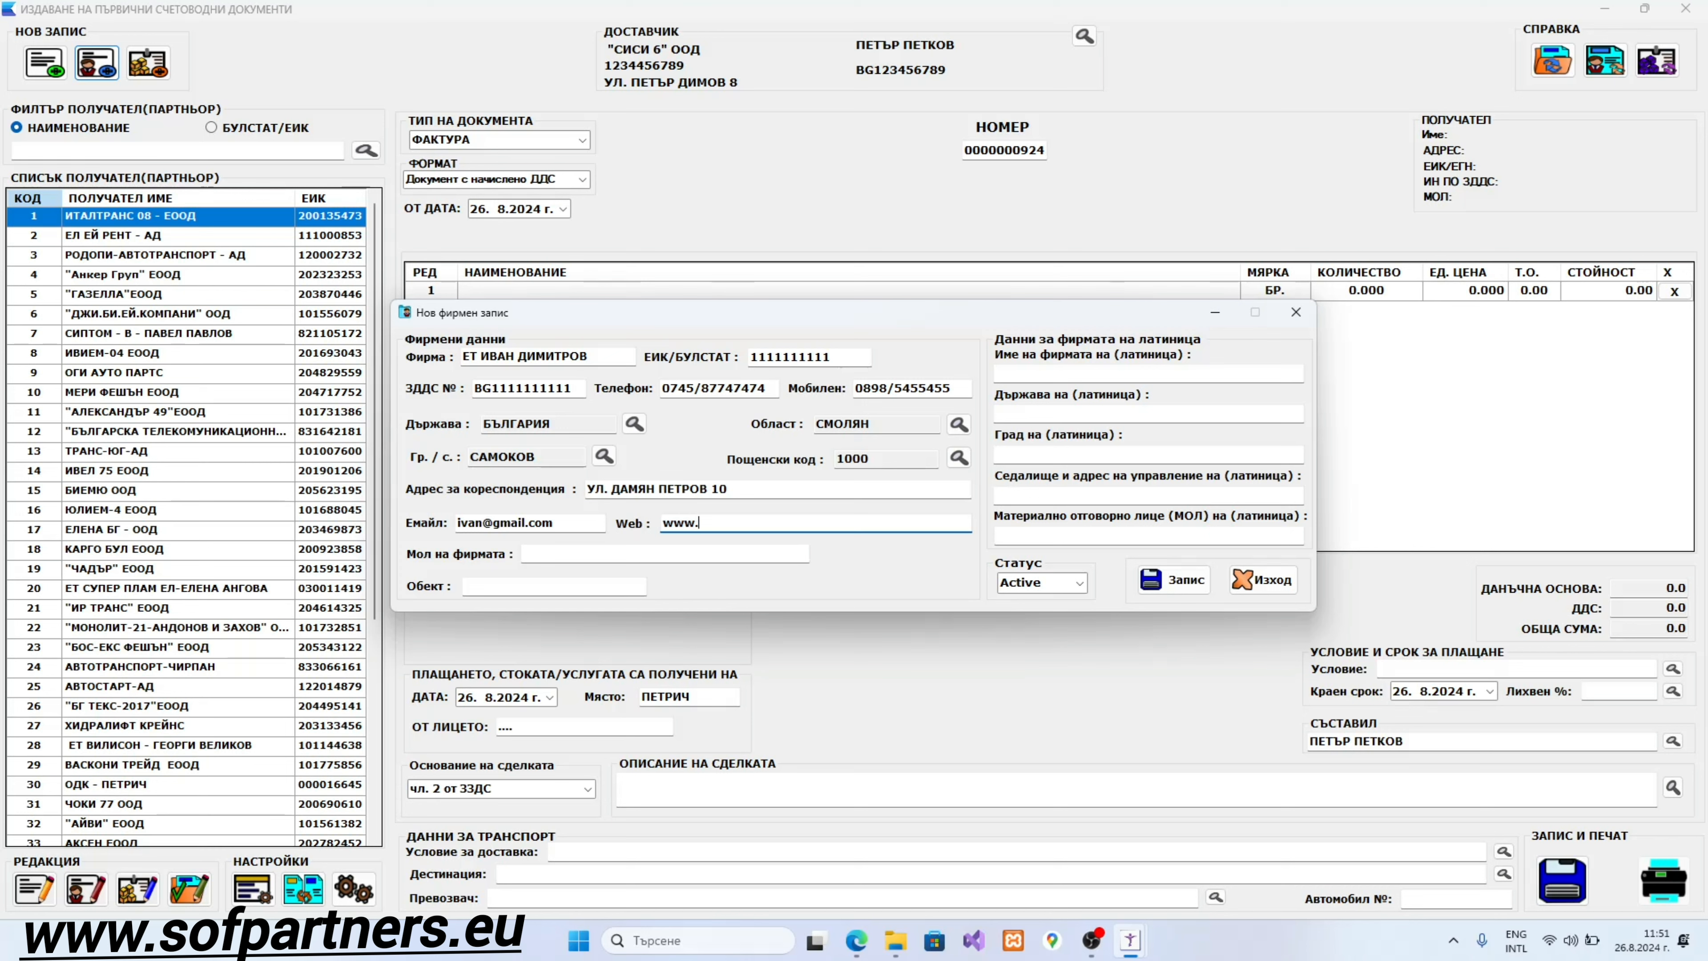
text(ivan)
text(.dg)
key(BackSpace)
key(BackSpace)
text(bg)
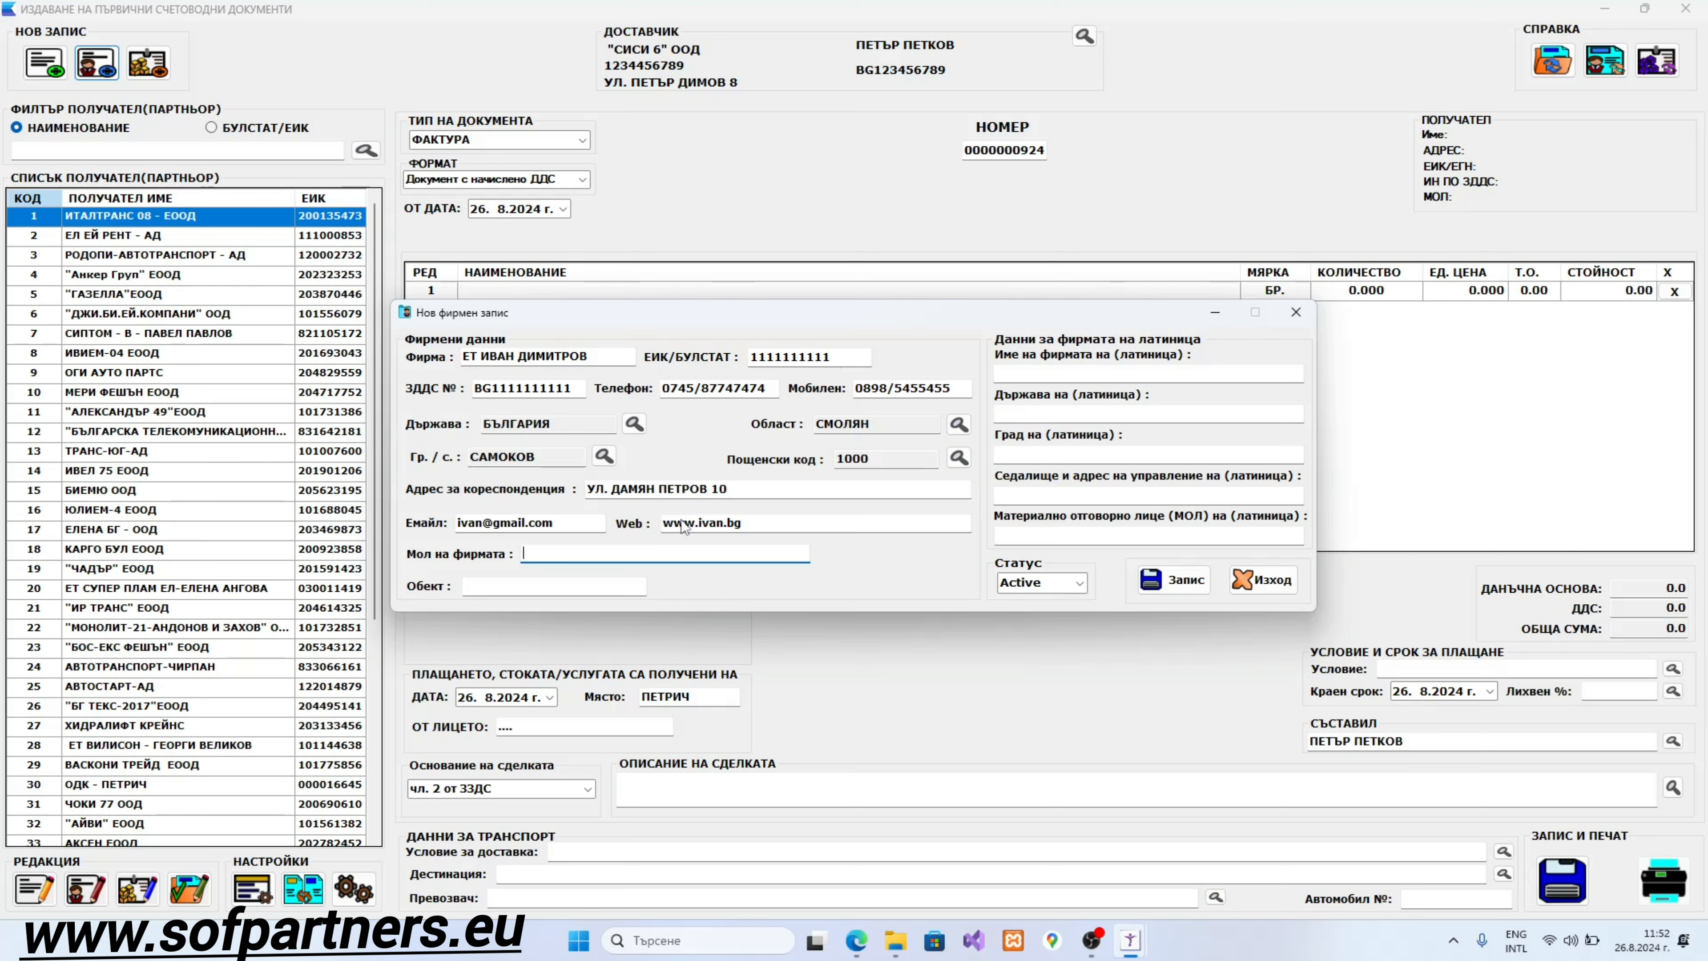
Step: Enter the manager's name in Мол на фирмата, in Bulgarian
key(alt+shift)
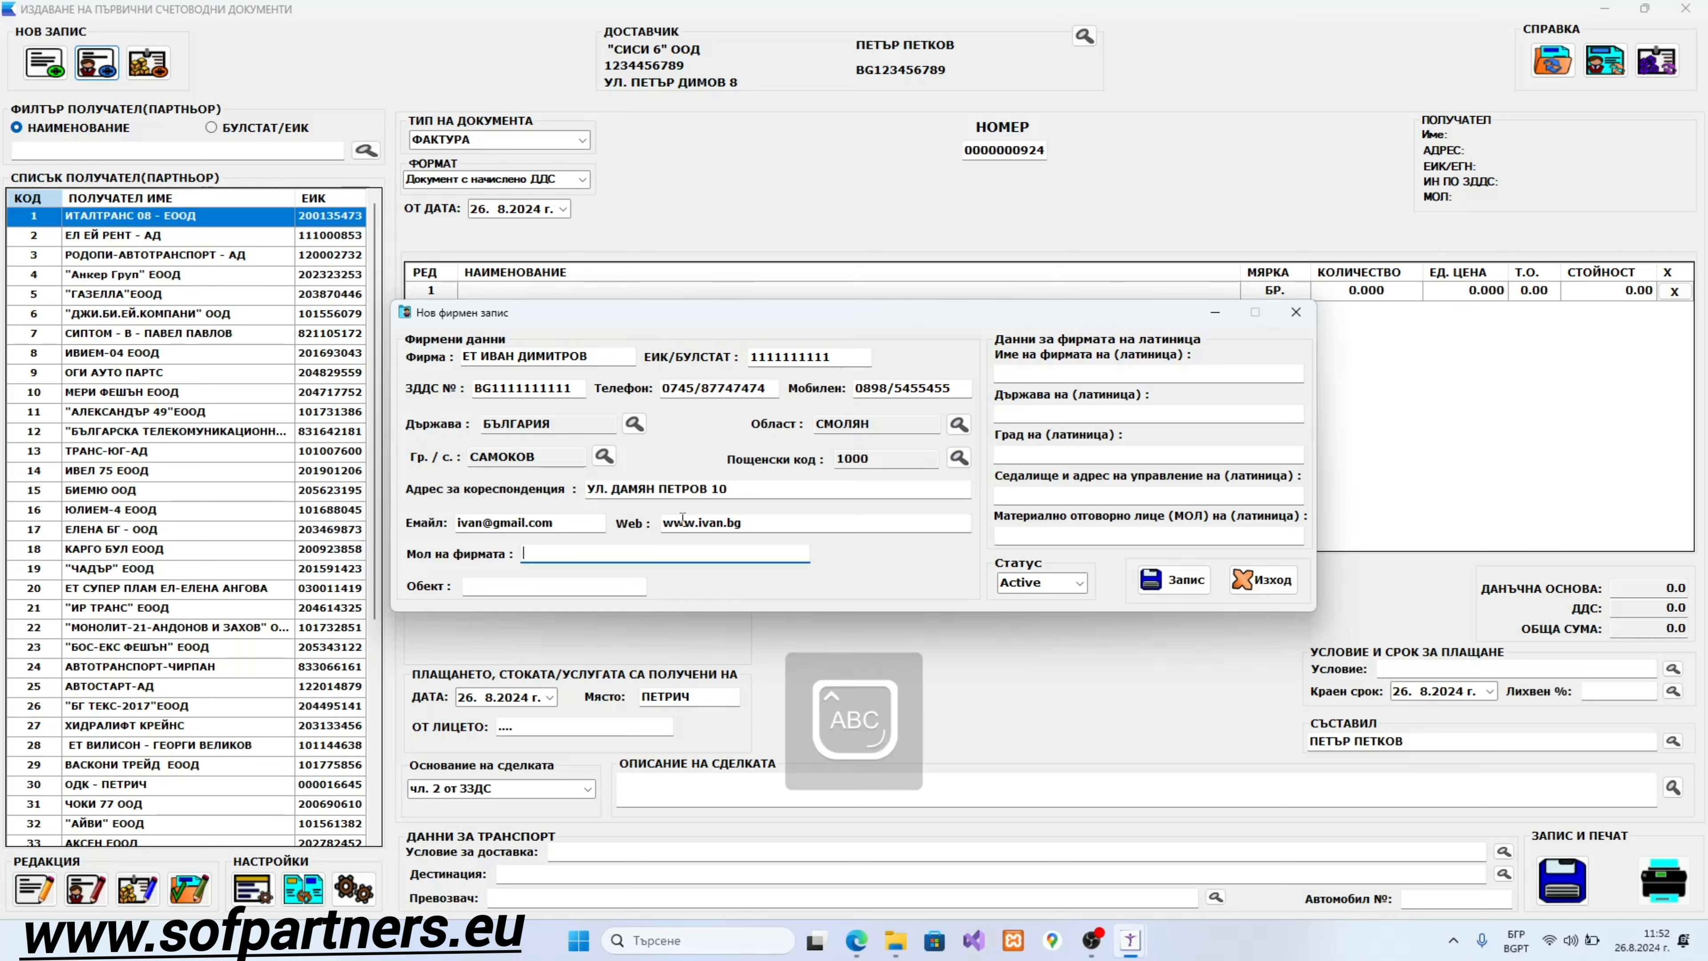
key(Tab)
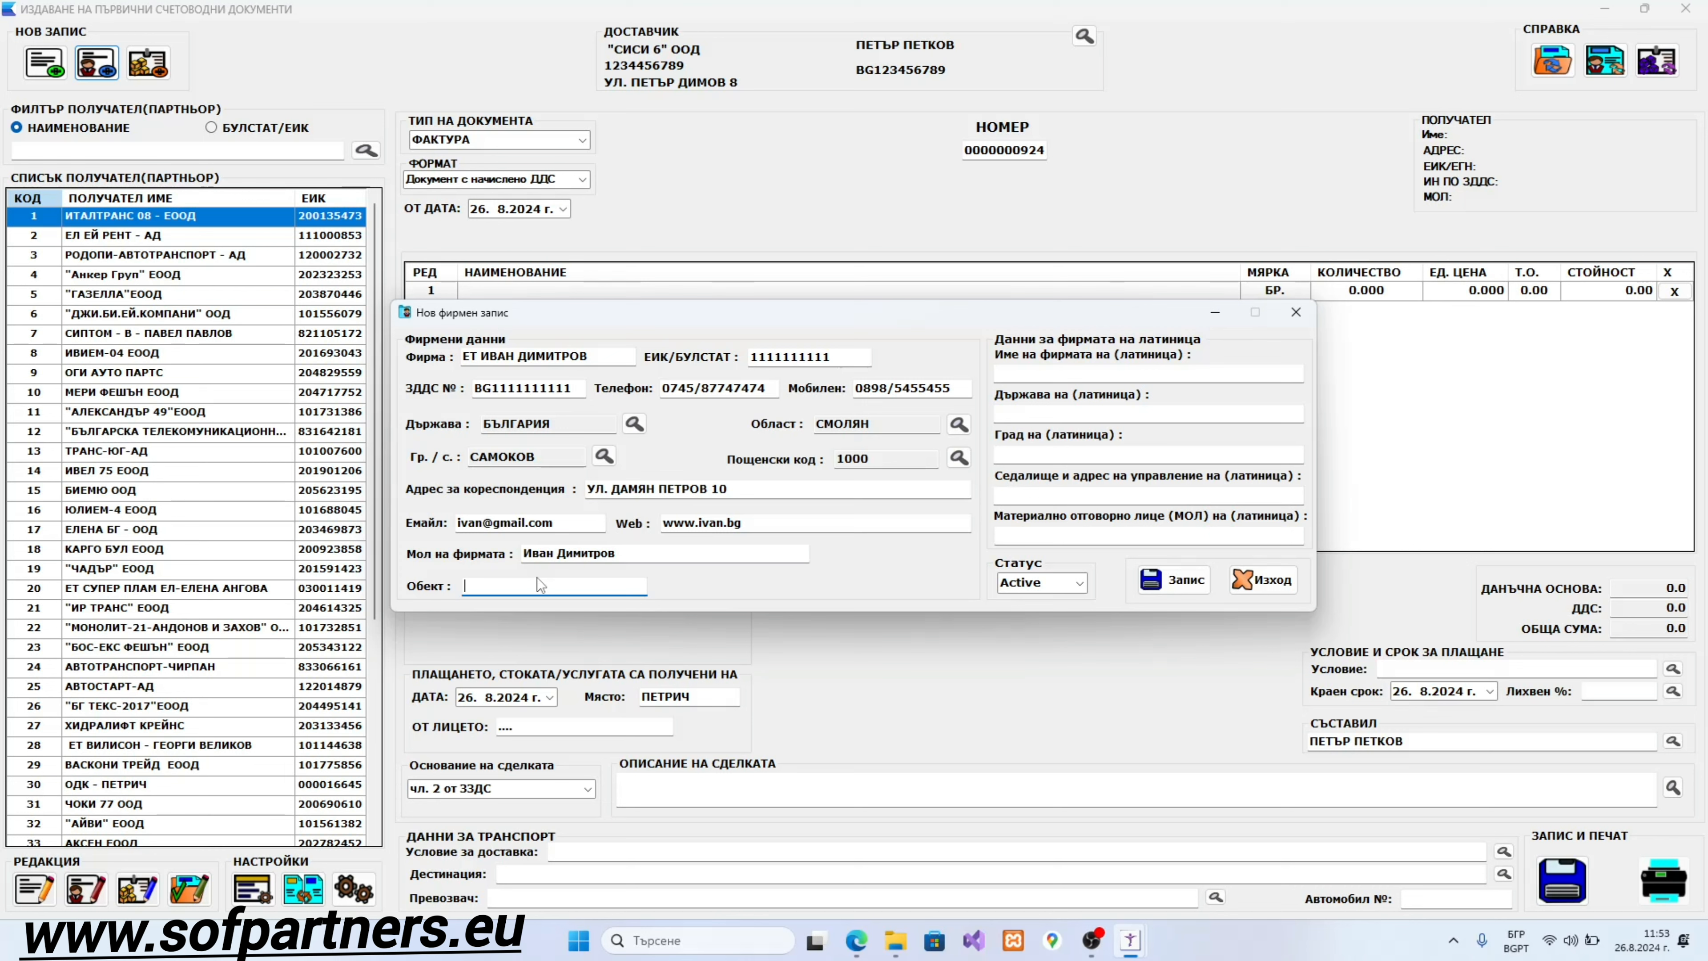
Step: Repeat the firm's company name in capitals in the Обект field
key(Caps_Lock)
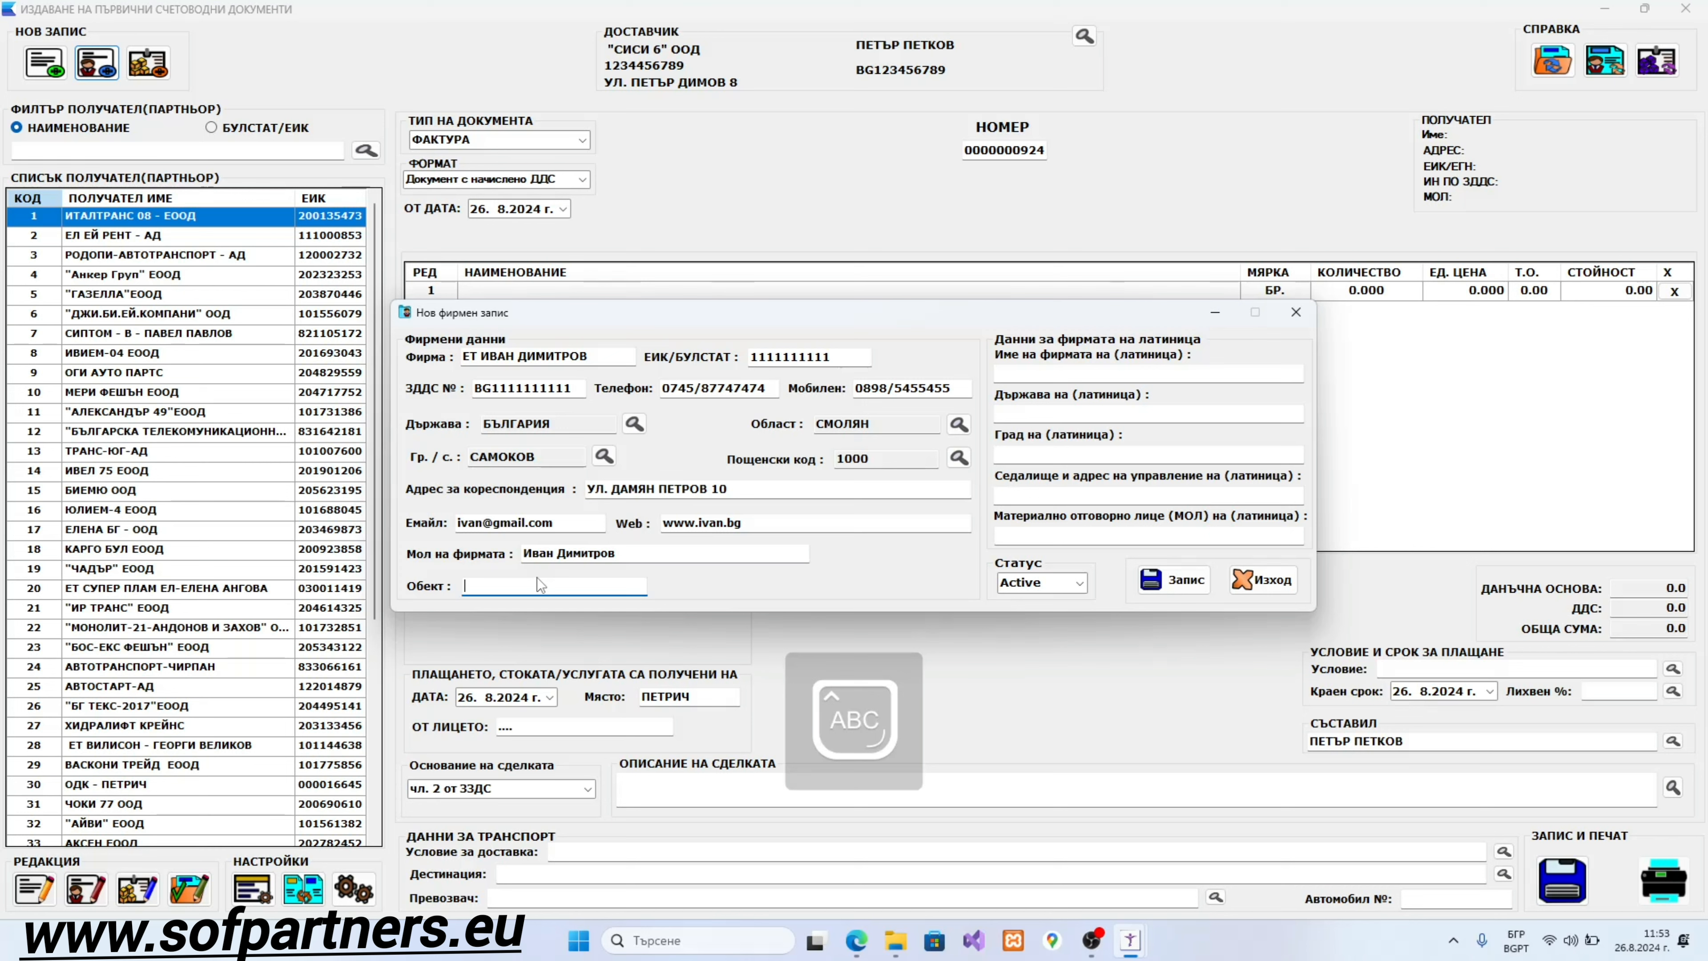
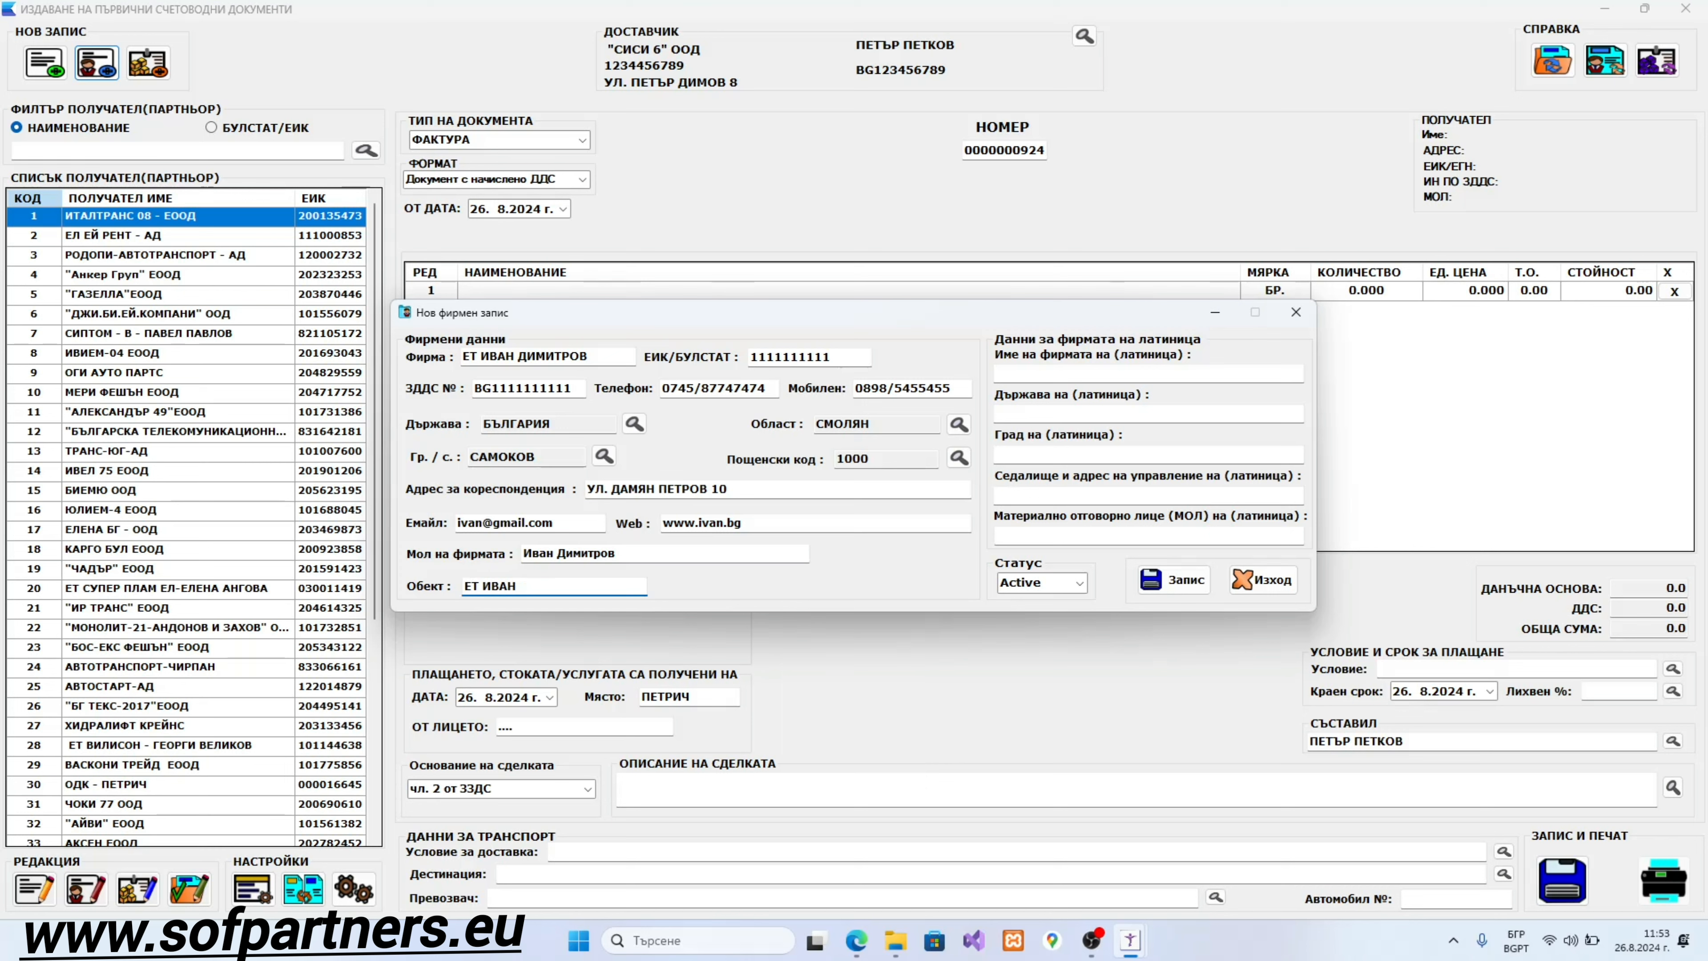
key(Tab)
key(Caps_Lock)
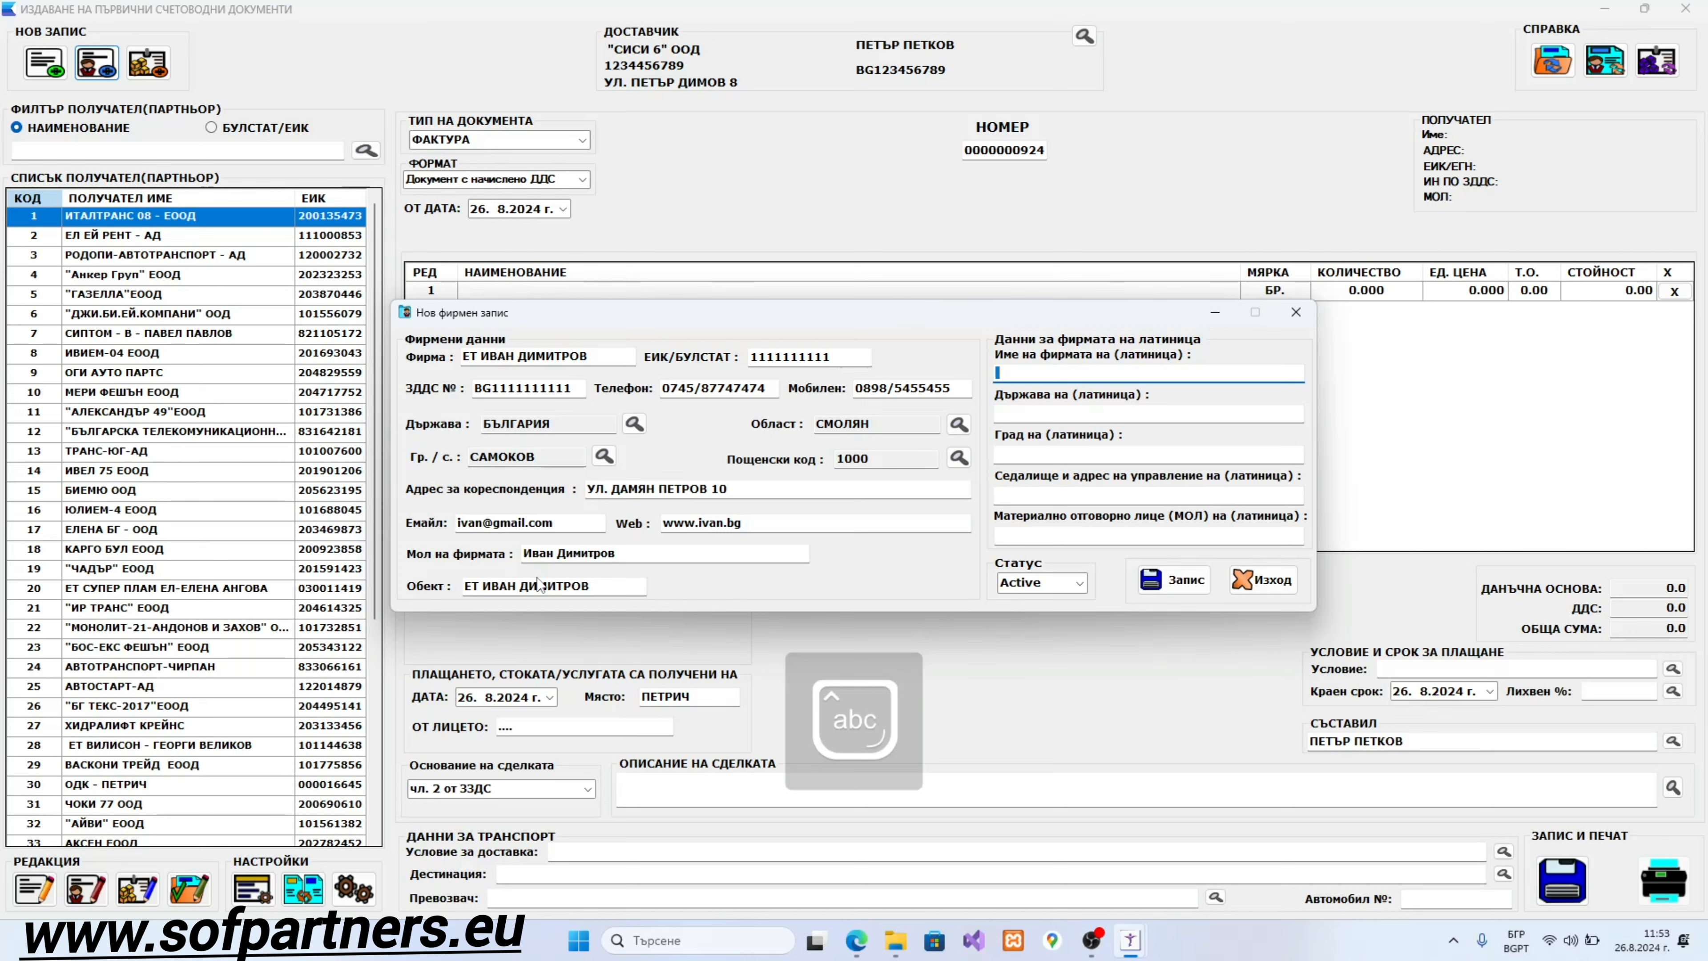
Step: Enter the company name in capital Latin letters in the Latin name field
key(alt+shift)
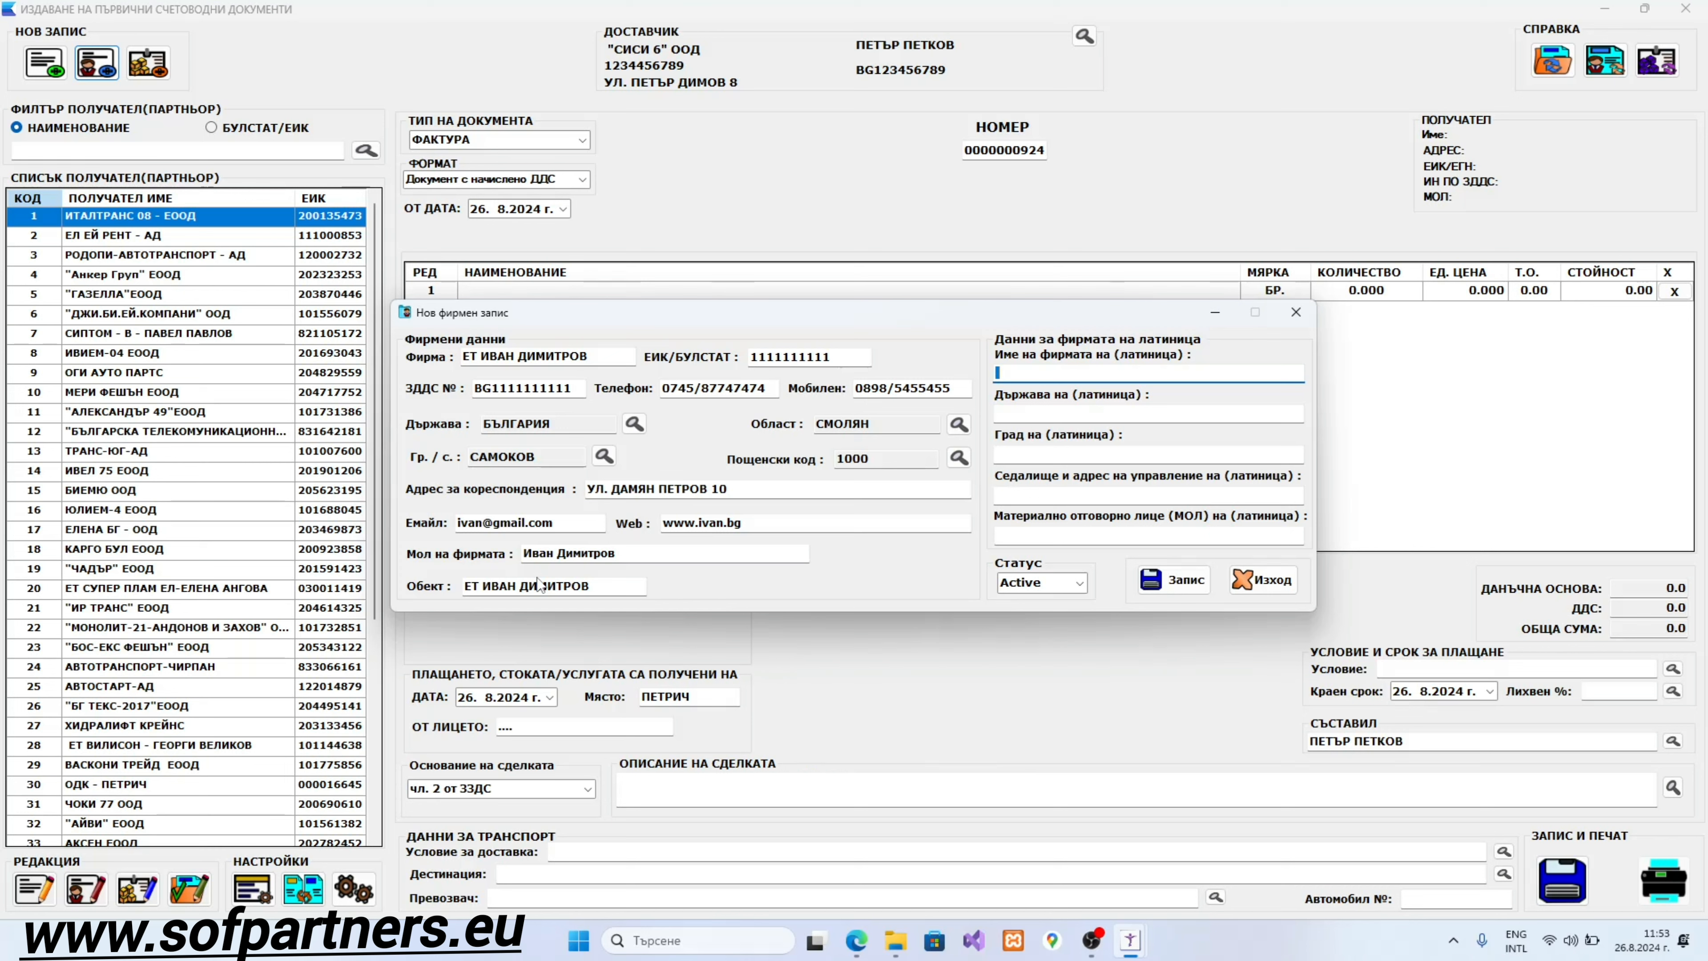
key(Caps_Lock)
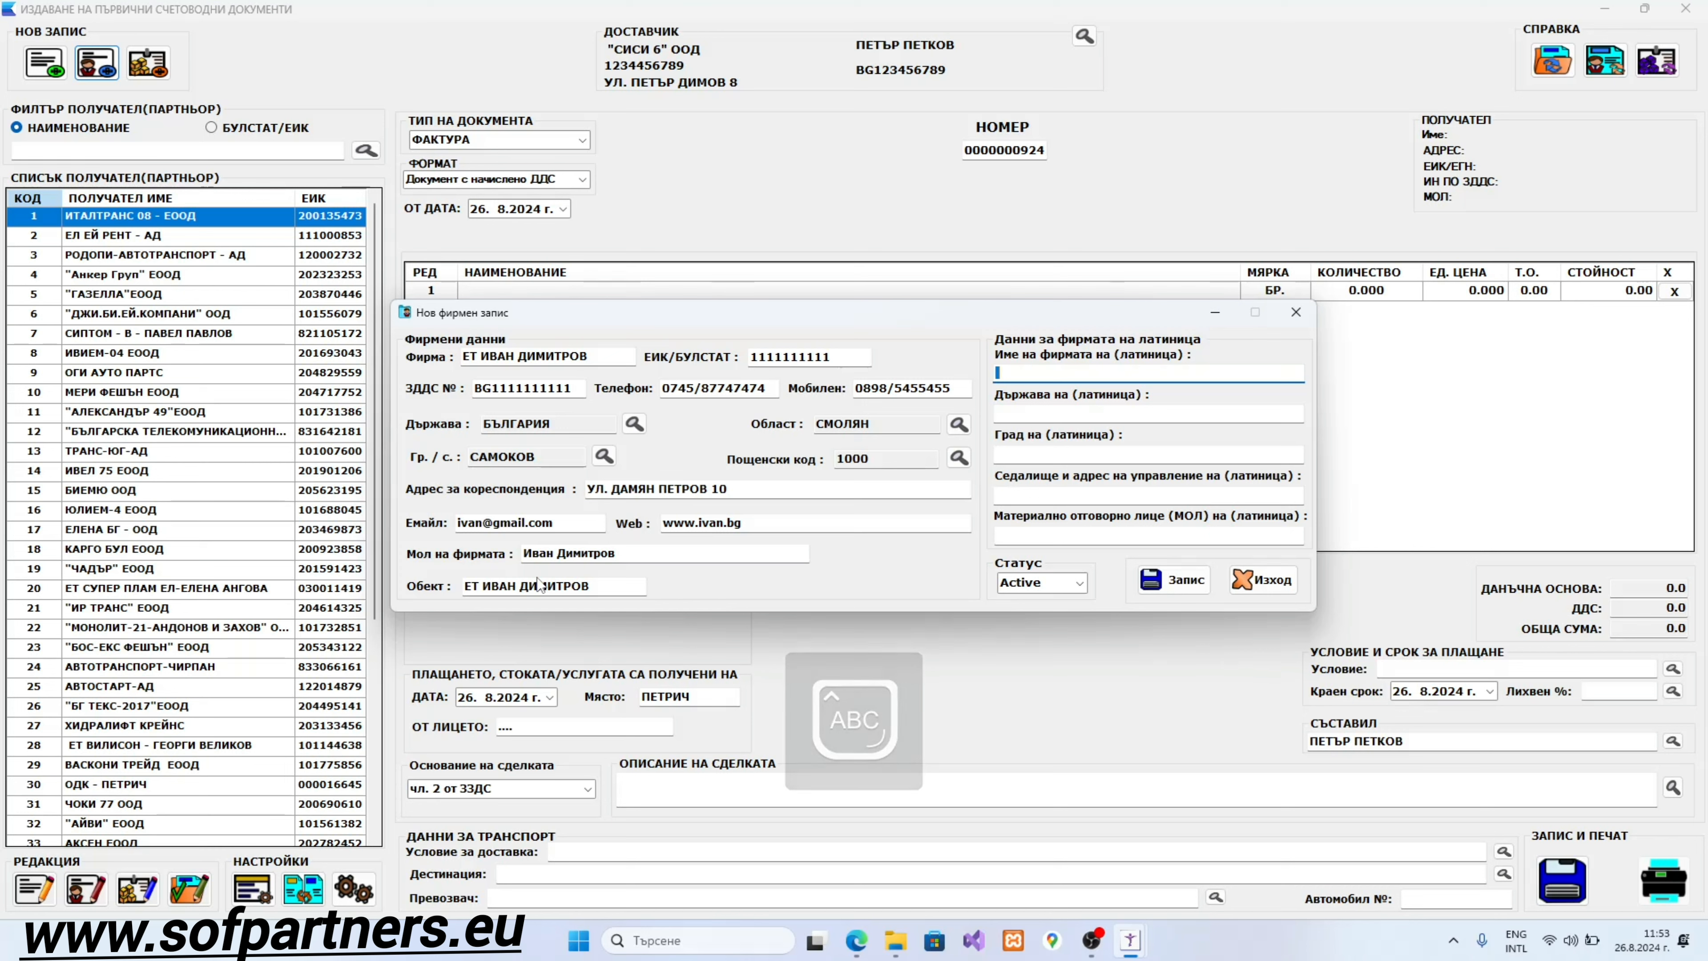
text(VA)
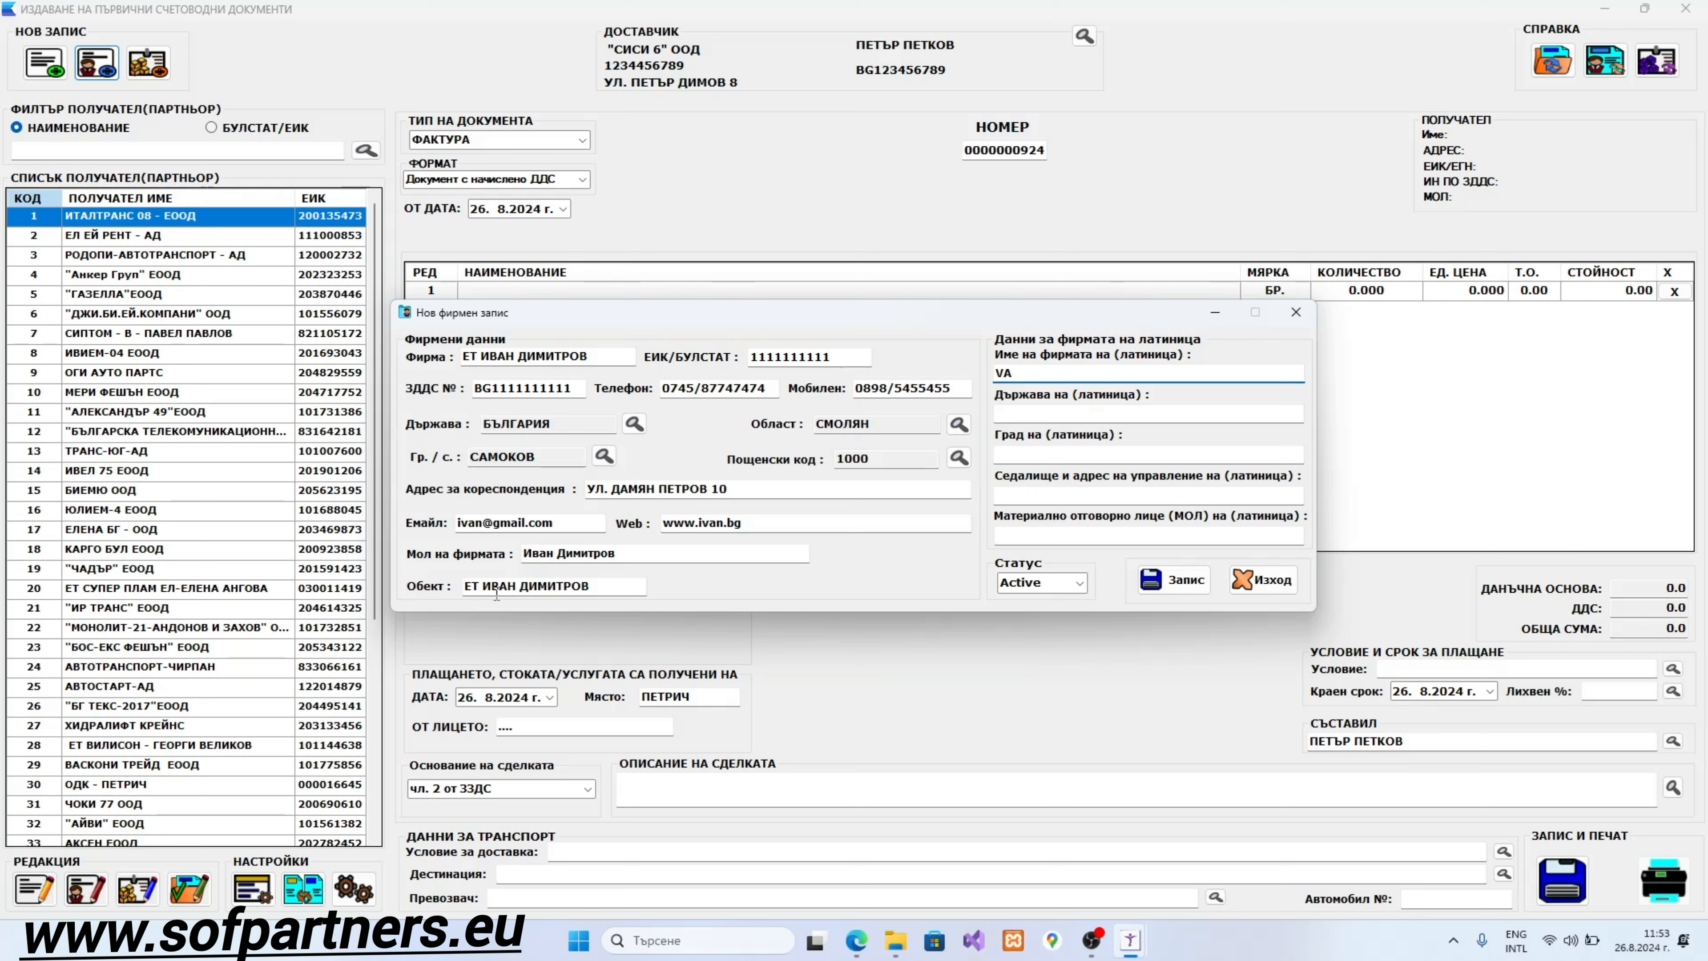
key(BackSpace)
key(BackSpace)
Step: Set the Latin country to BULGARIA and the Latin city to SAMOKOV
key(Tab)
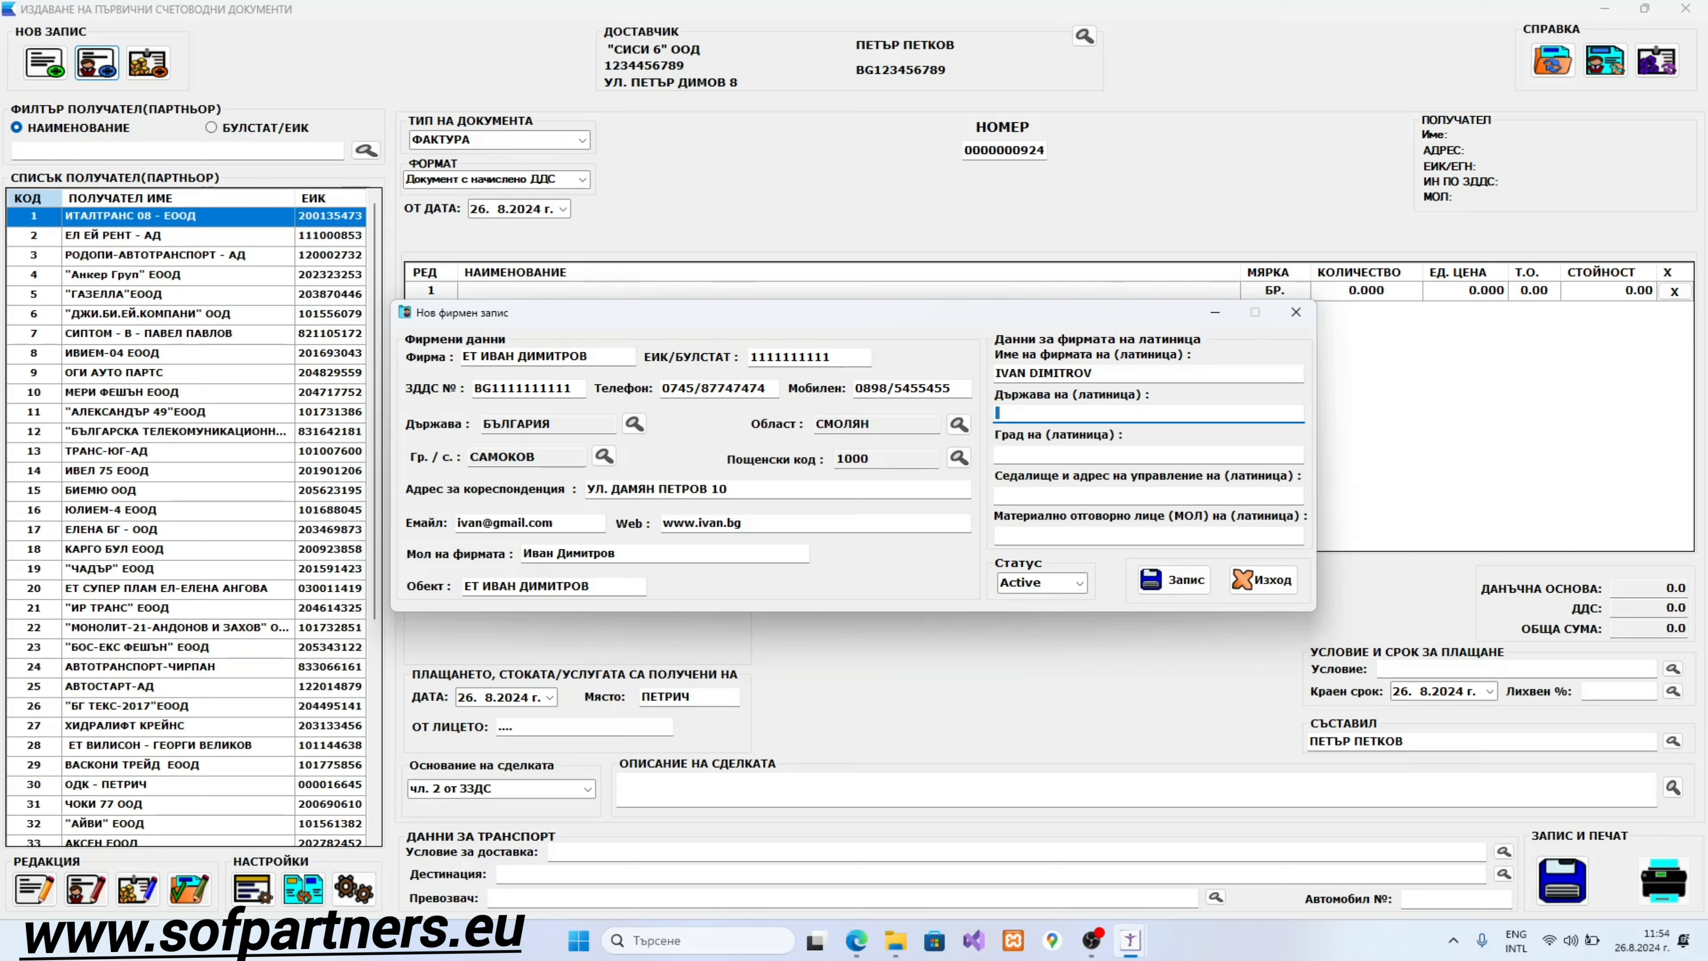
text(BULGARIA)
key(Tab)
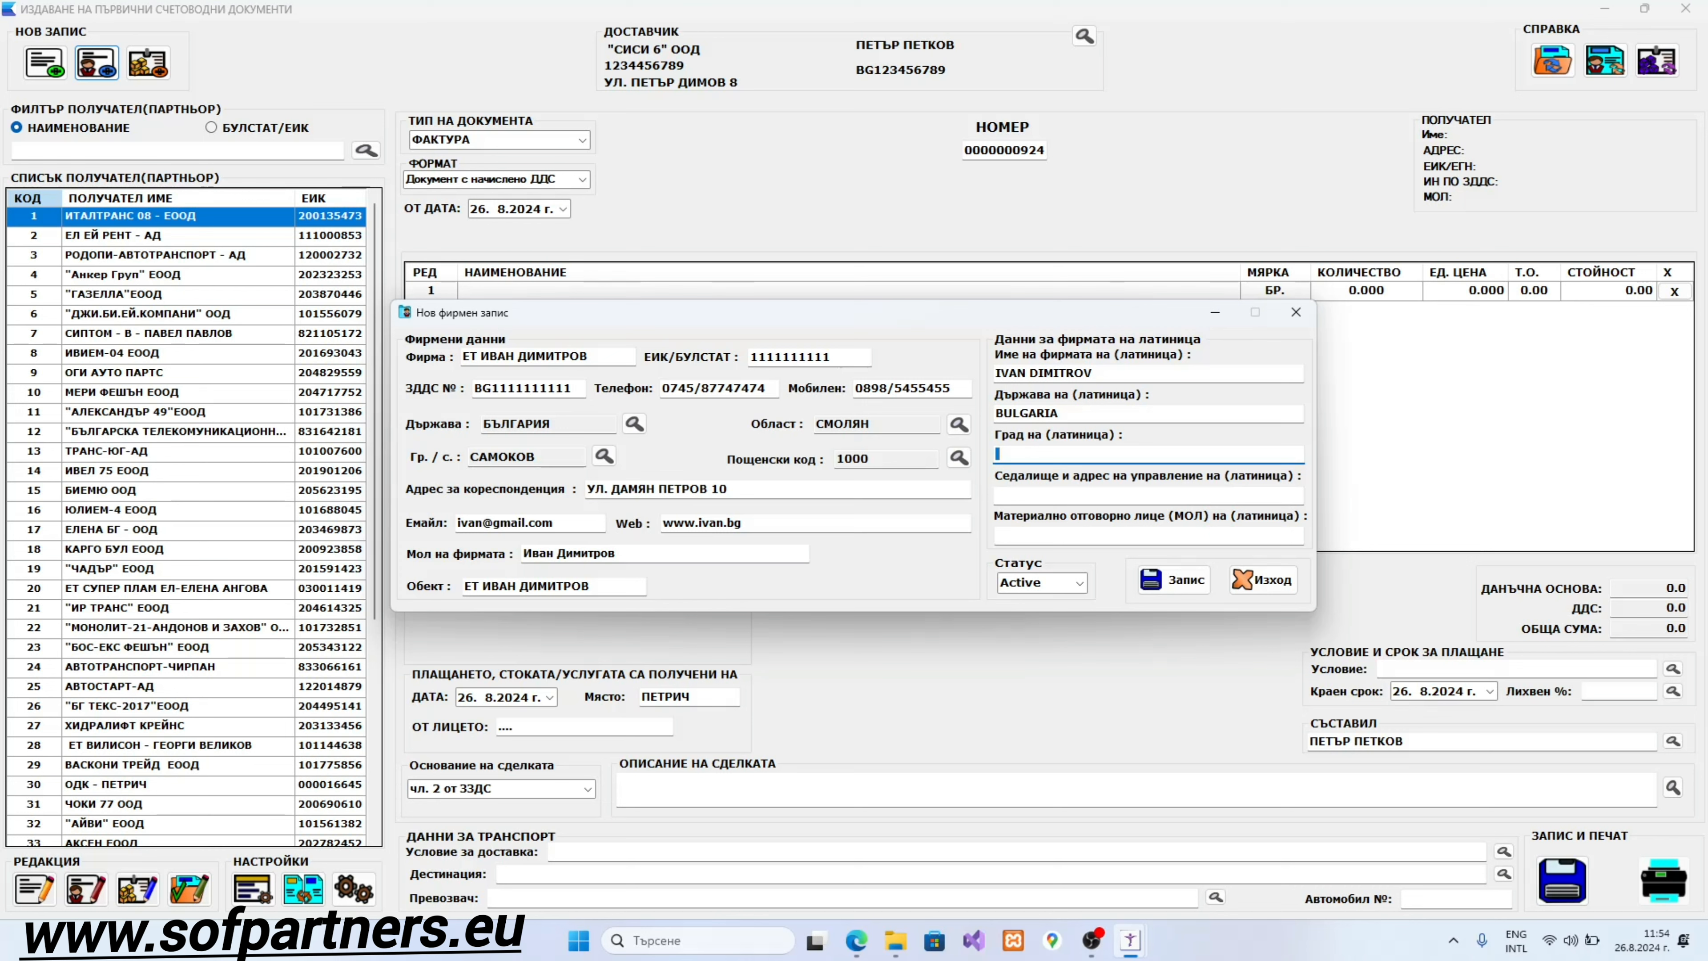
text(SAMOKOV)
Step: Fill in the Latin registered address and the manager's name in Latin capitals
key(Tab)
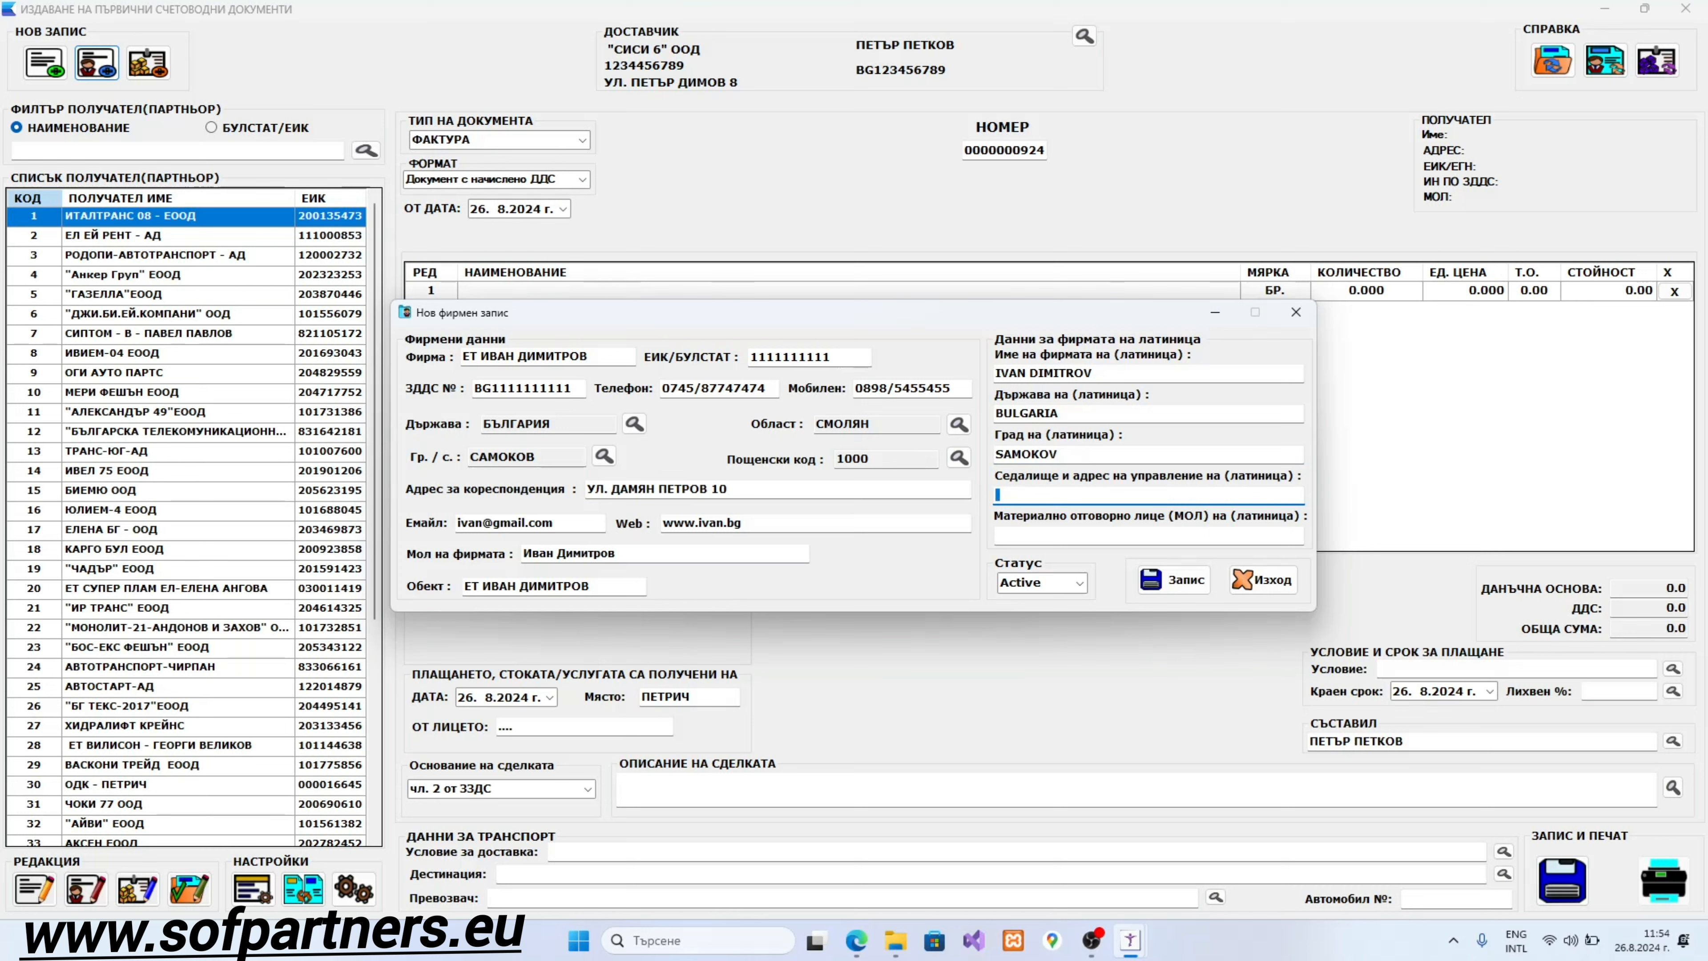
key(Tab)
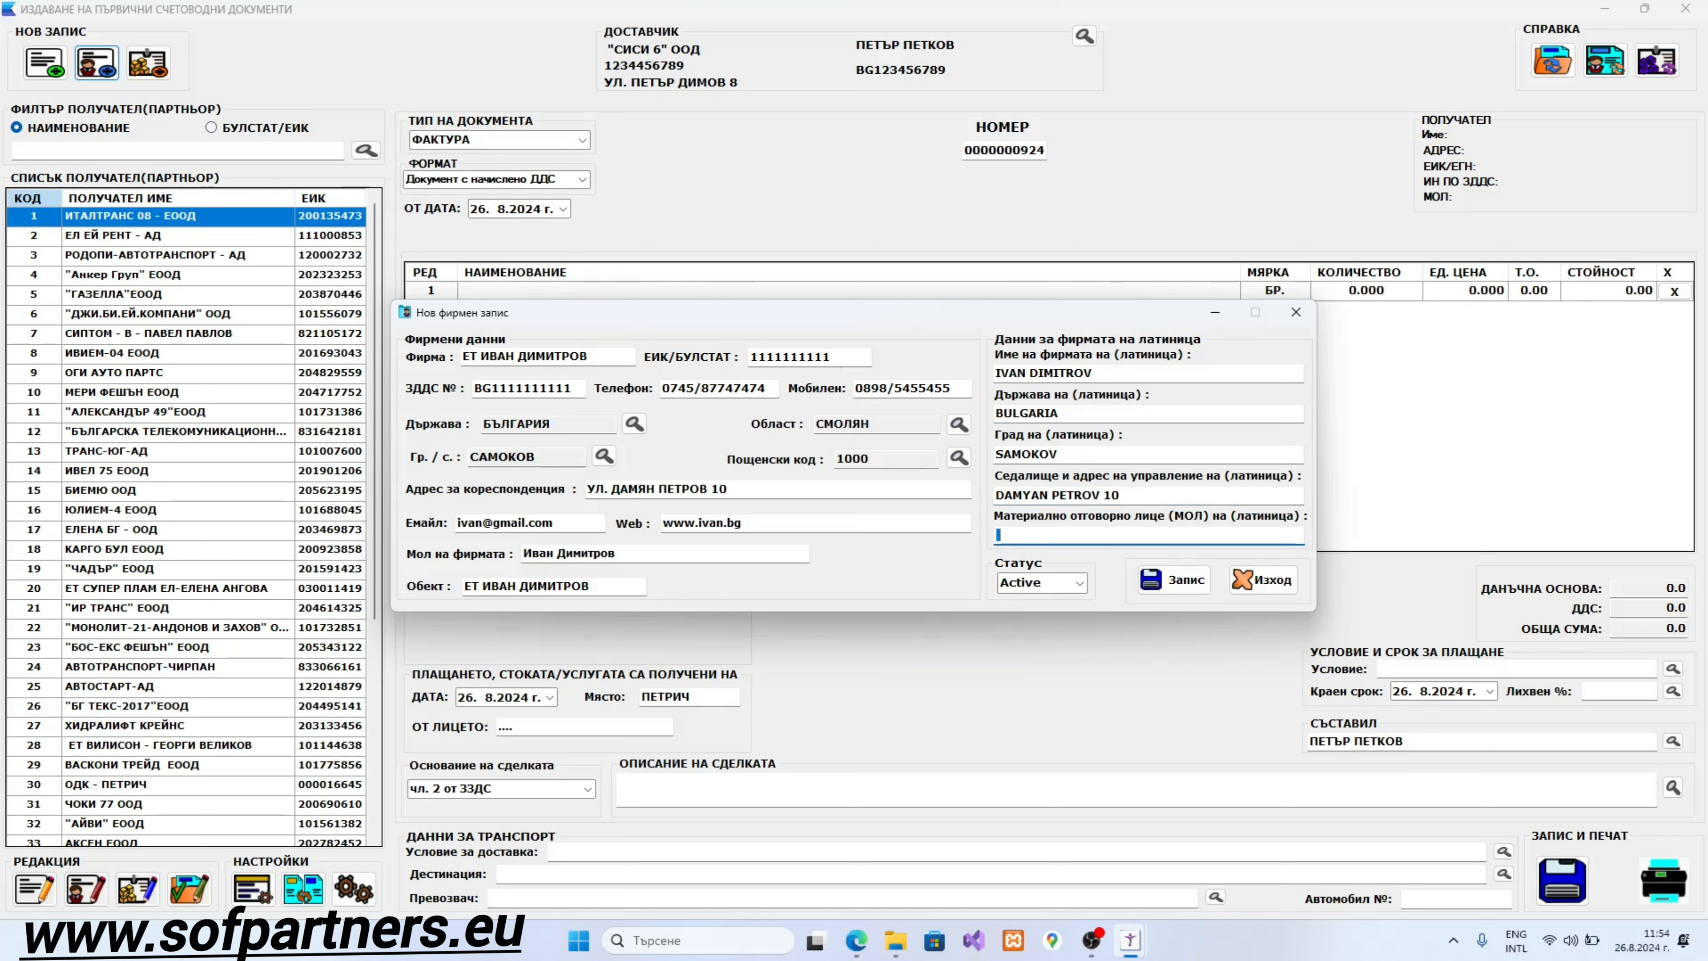
key(Tab)
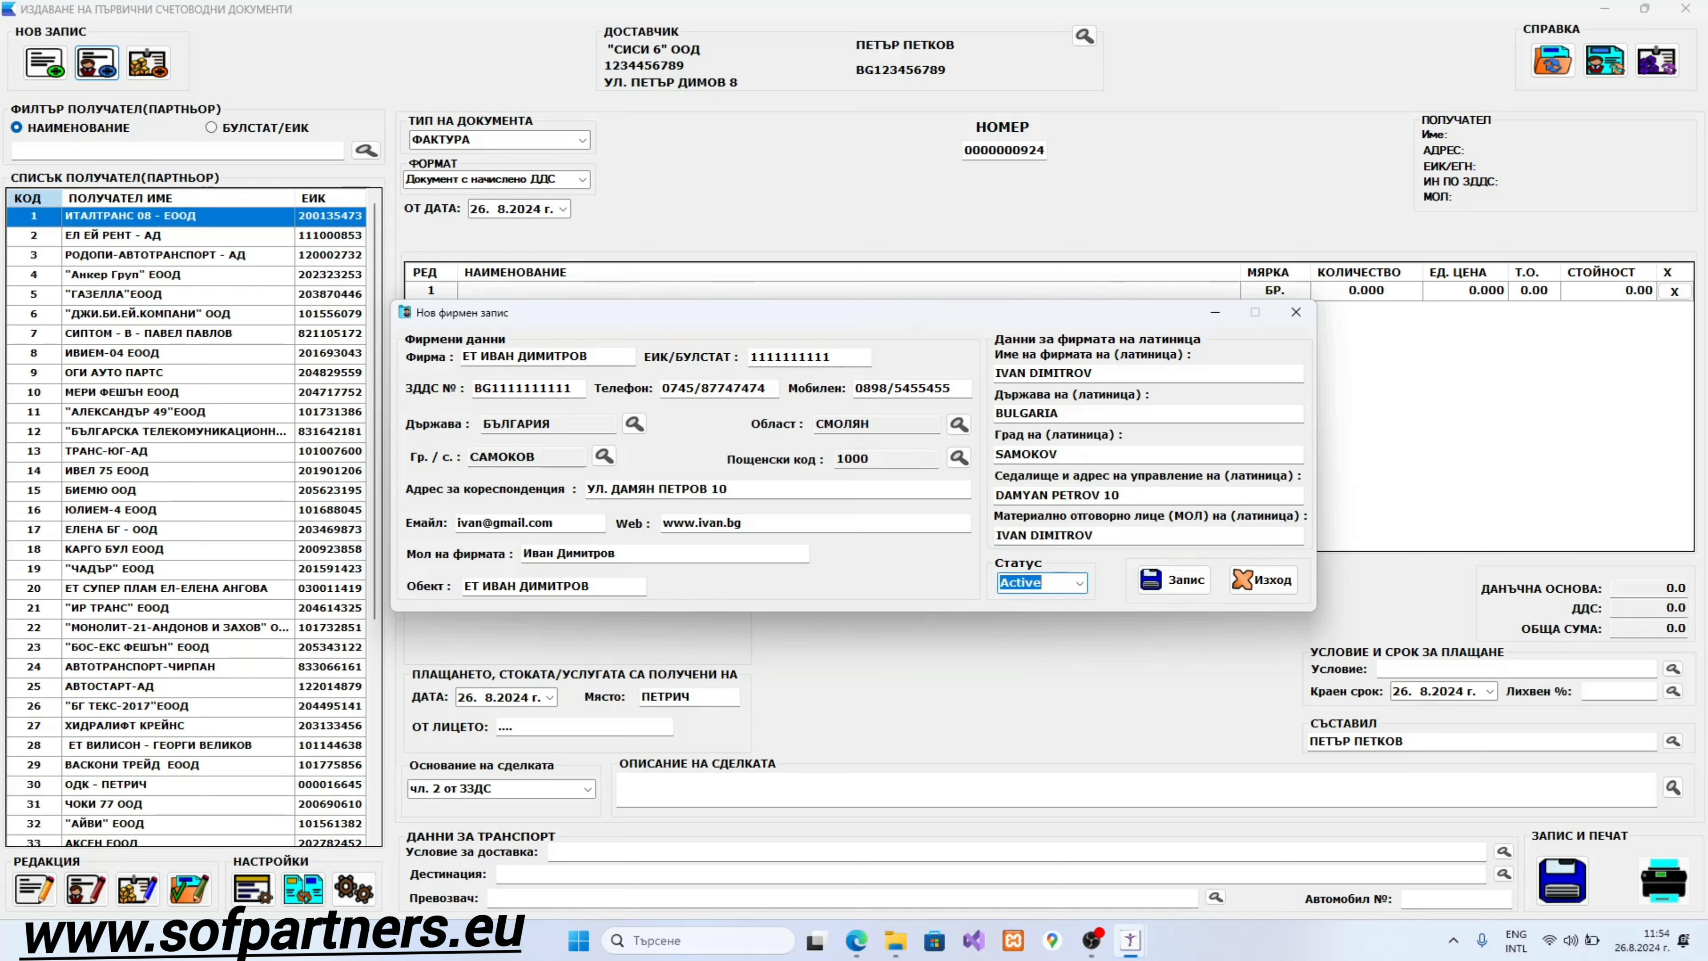
Step: Keep Статус as Active, save with Запис and exit the Нов фирмен запис form
click(1079, 584)
click(1079, 584)
click(1160, 587)
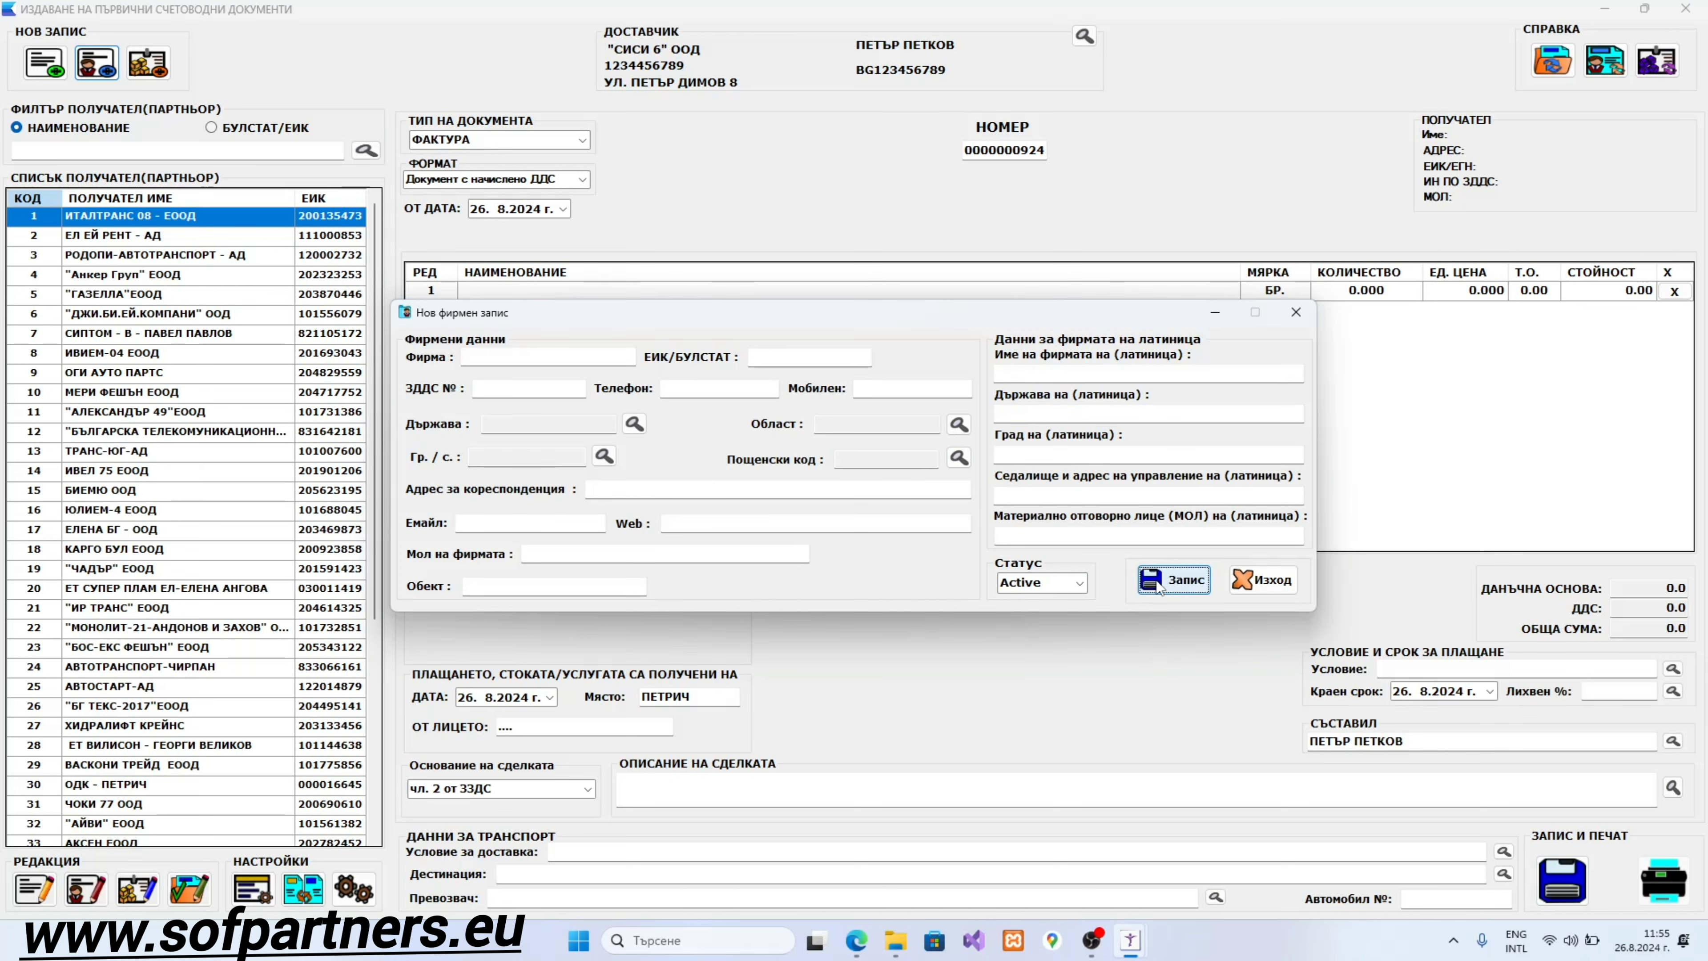
click(1281, 584)
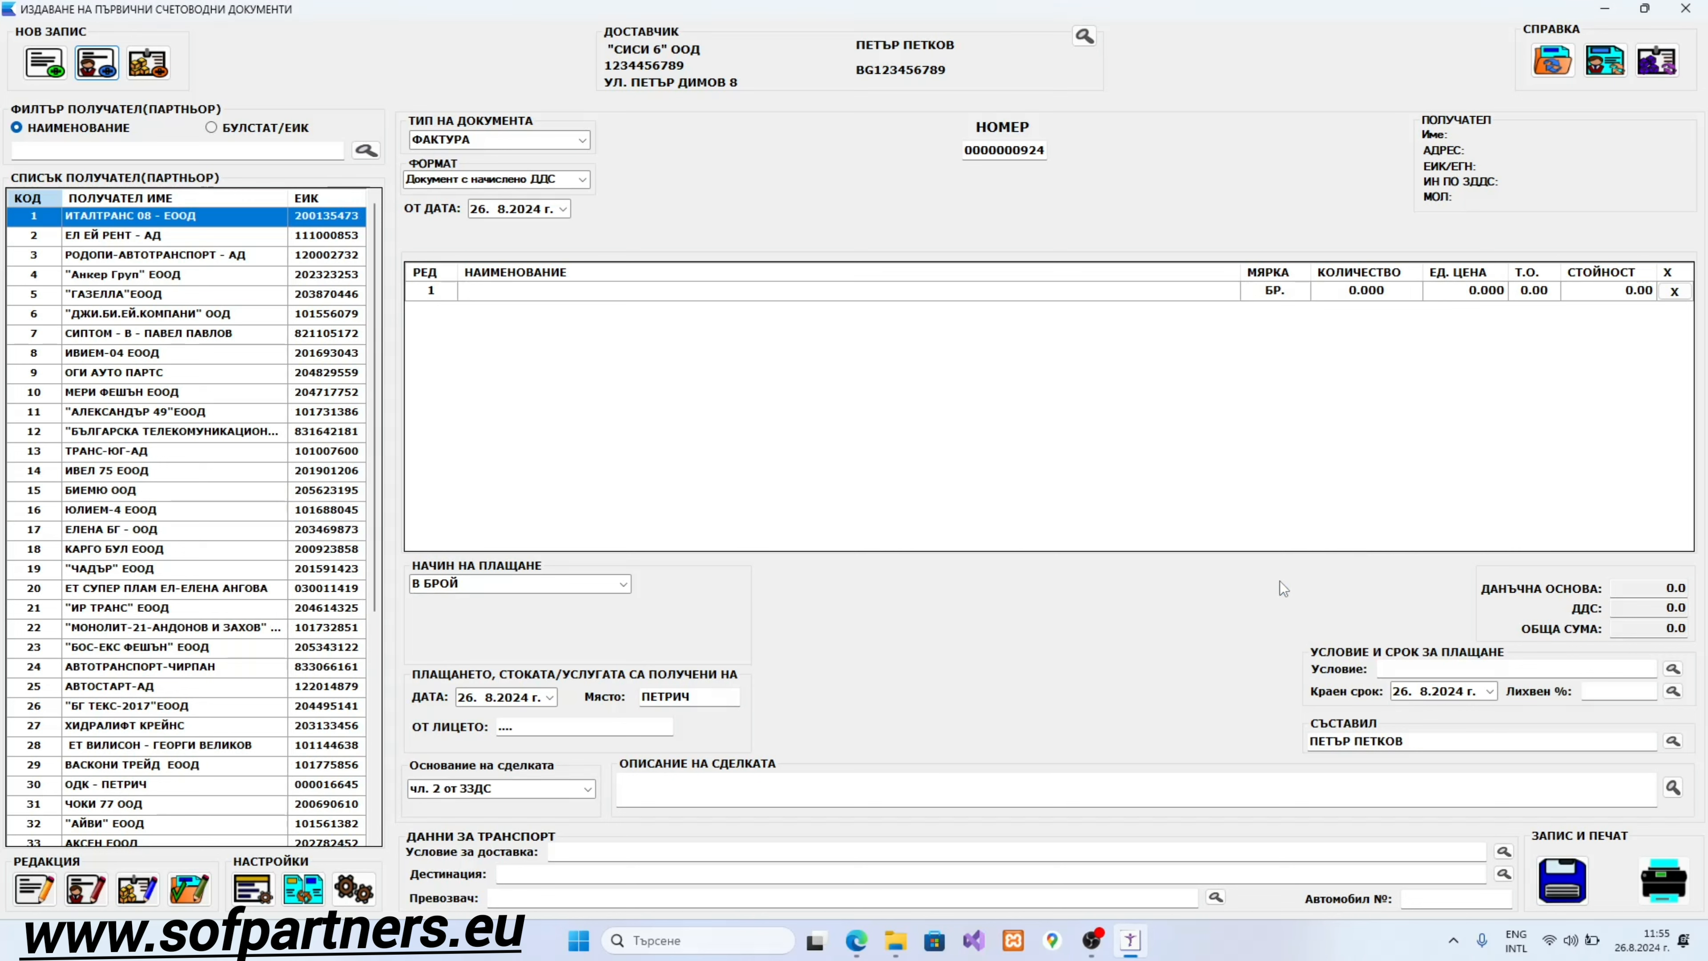
Step: Select row 50 at the bottom of СПИСЪК ПОЛУЧАТЕЛИ as the invoice ПОЛУЧАТЕЛ
scroll(202, 471, down, 6)
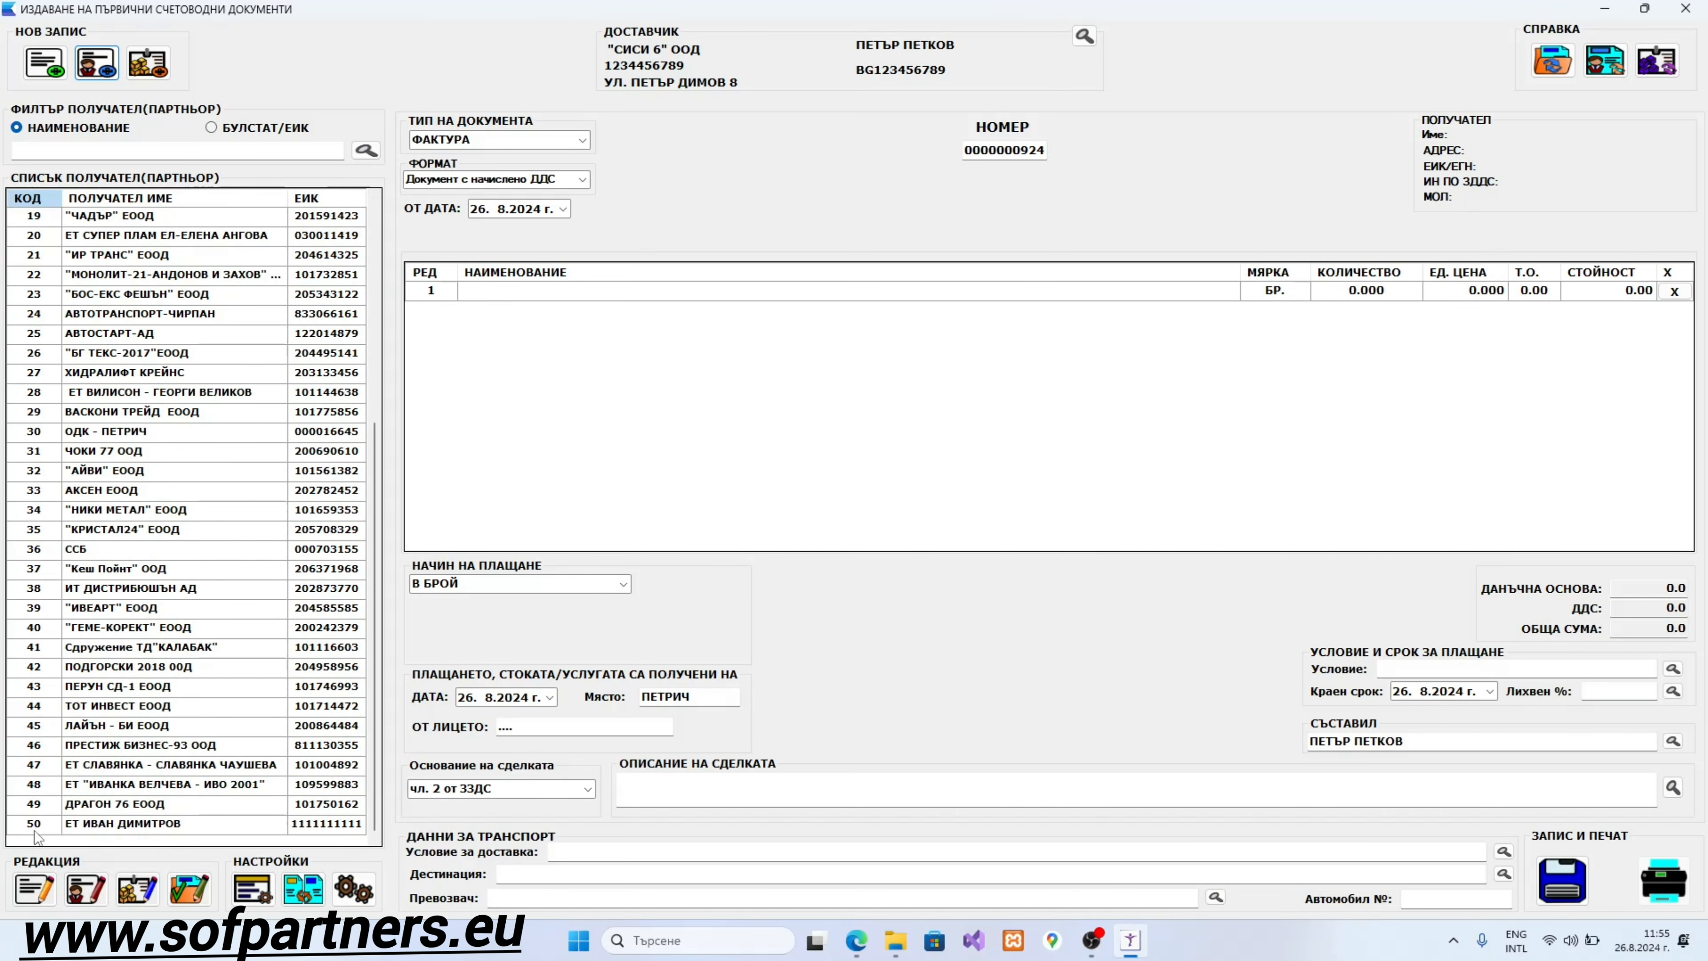
click(196, 820)
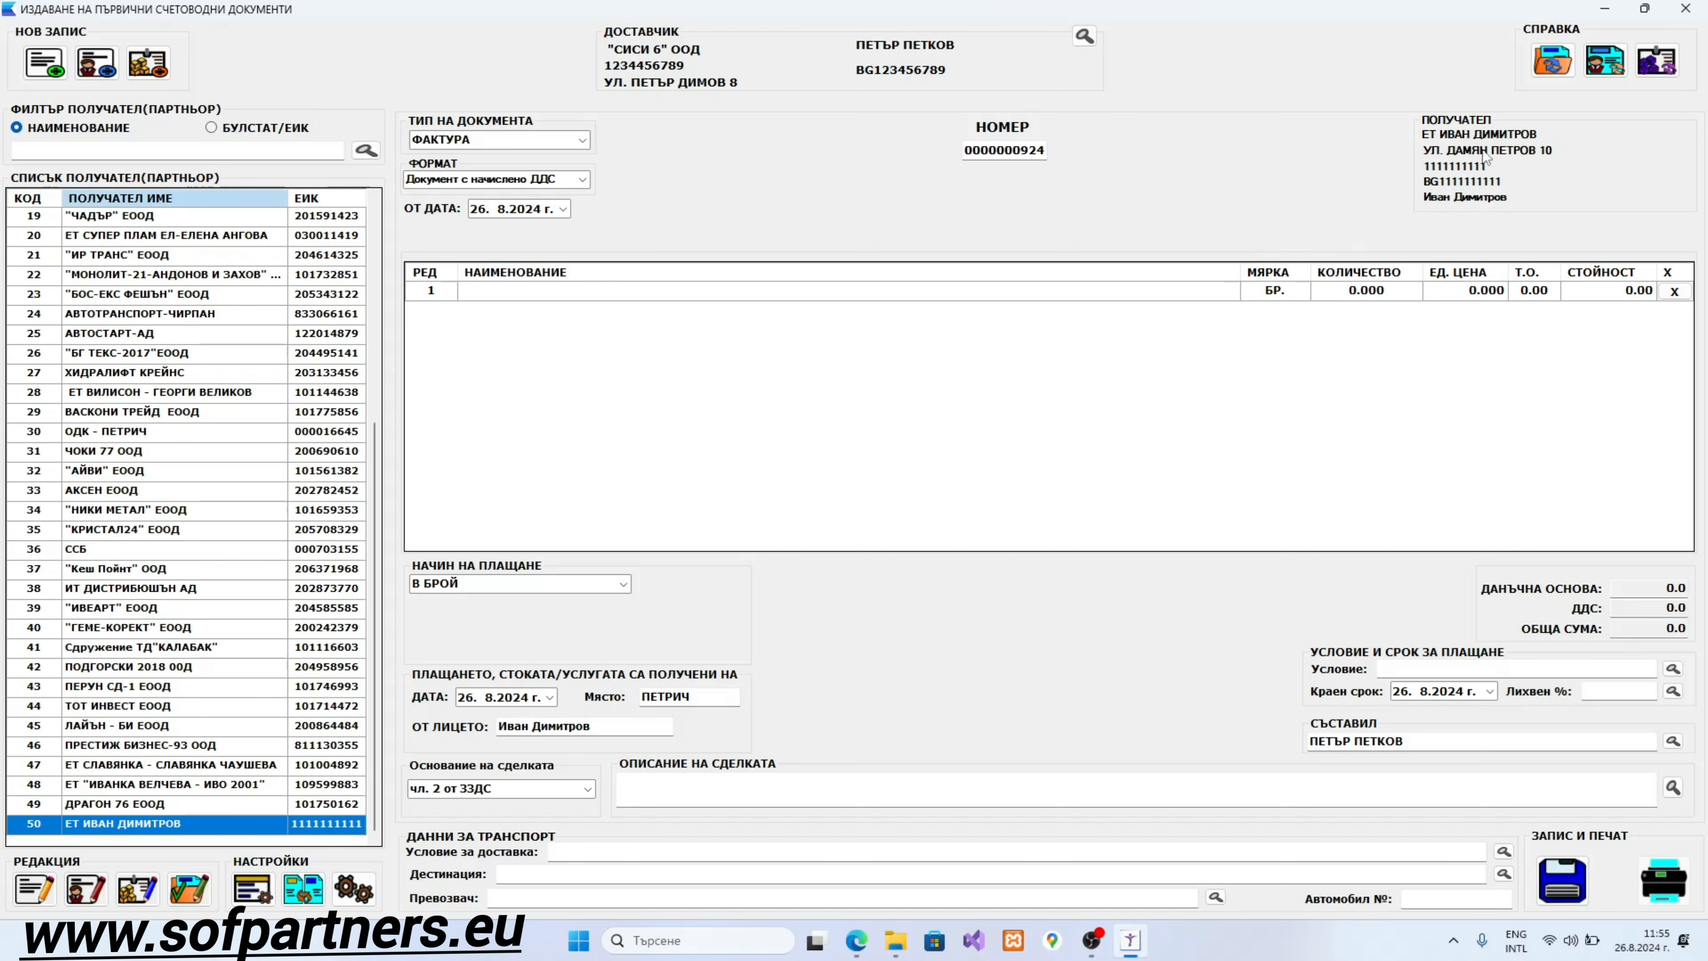